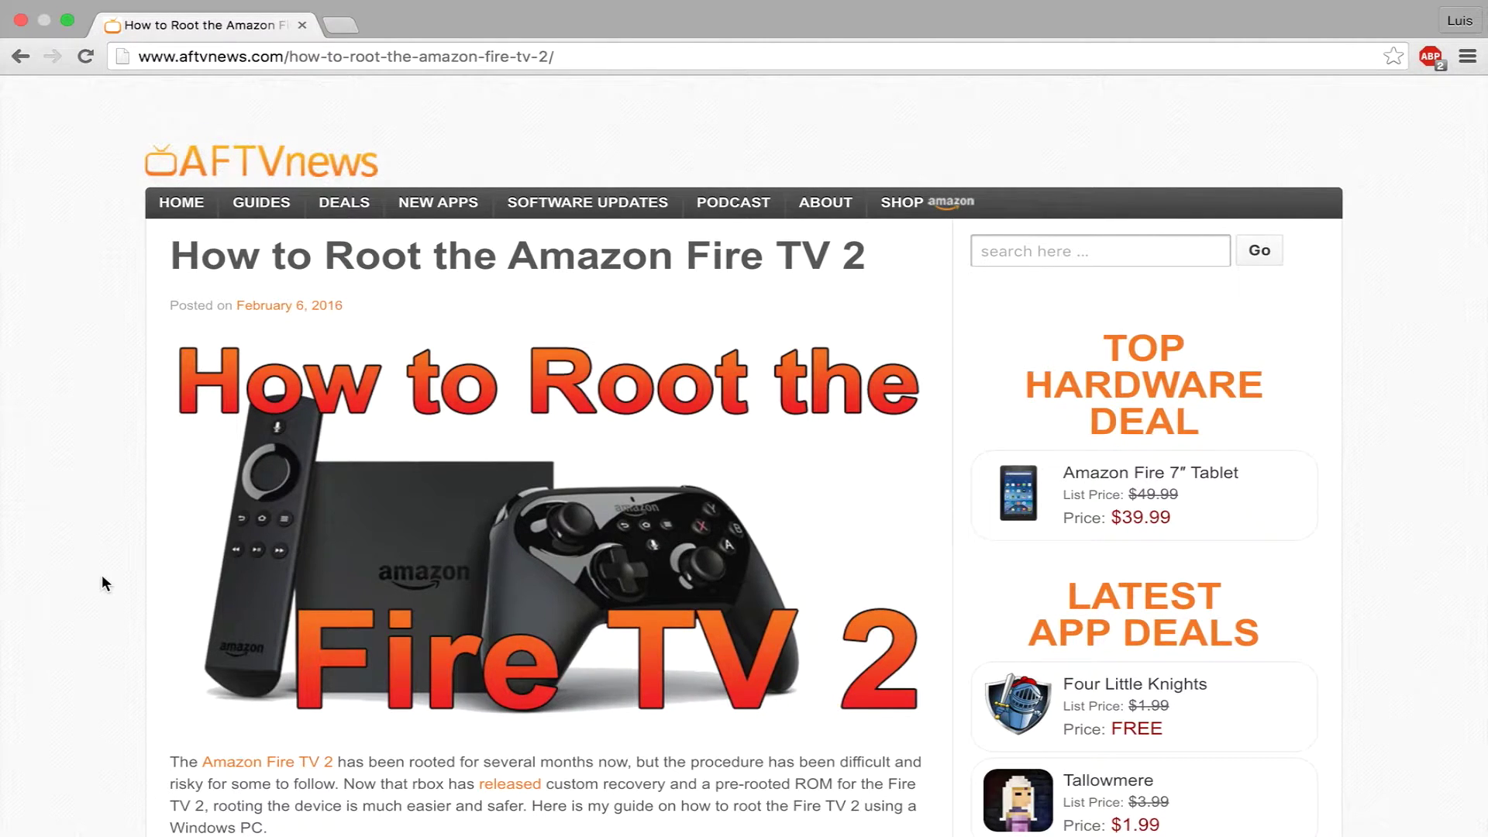
pyautogui.scroll(-5, 102, 577)
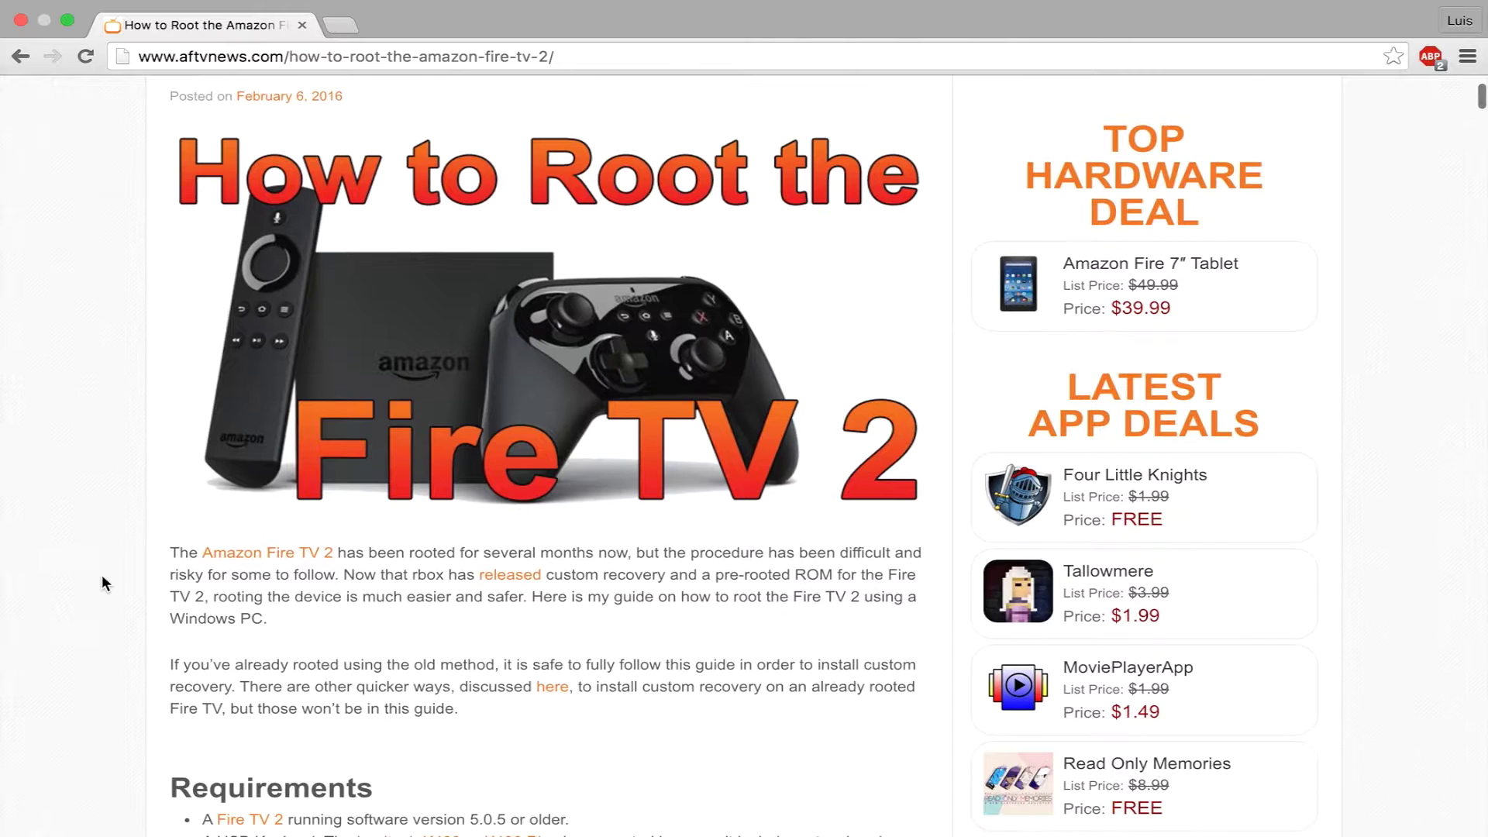
pyautogui.scroll(-3, 102, 577)
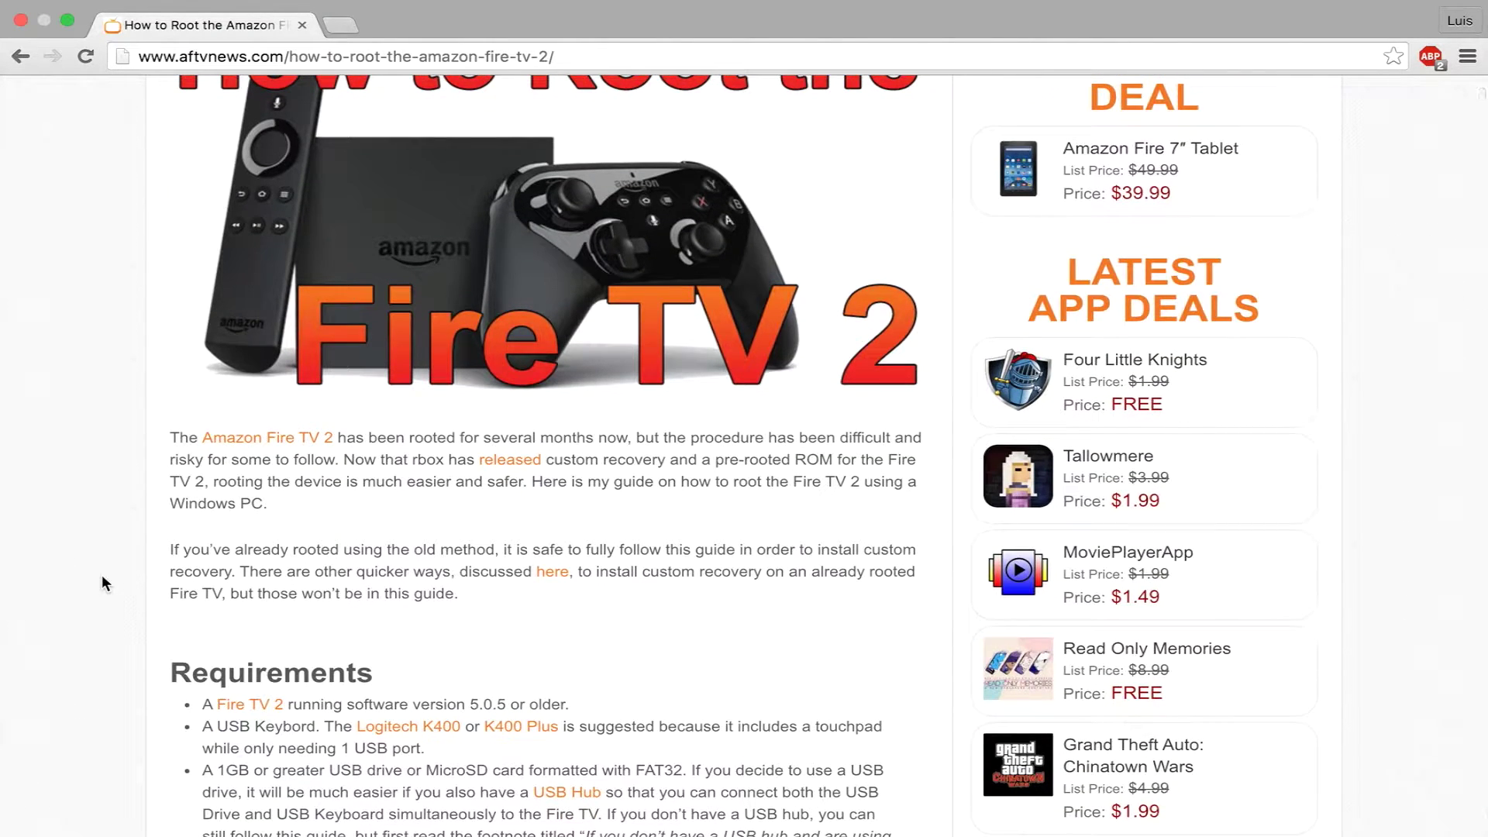
pyautogui.scroll(-8, 103, 582)
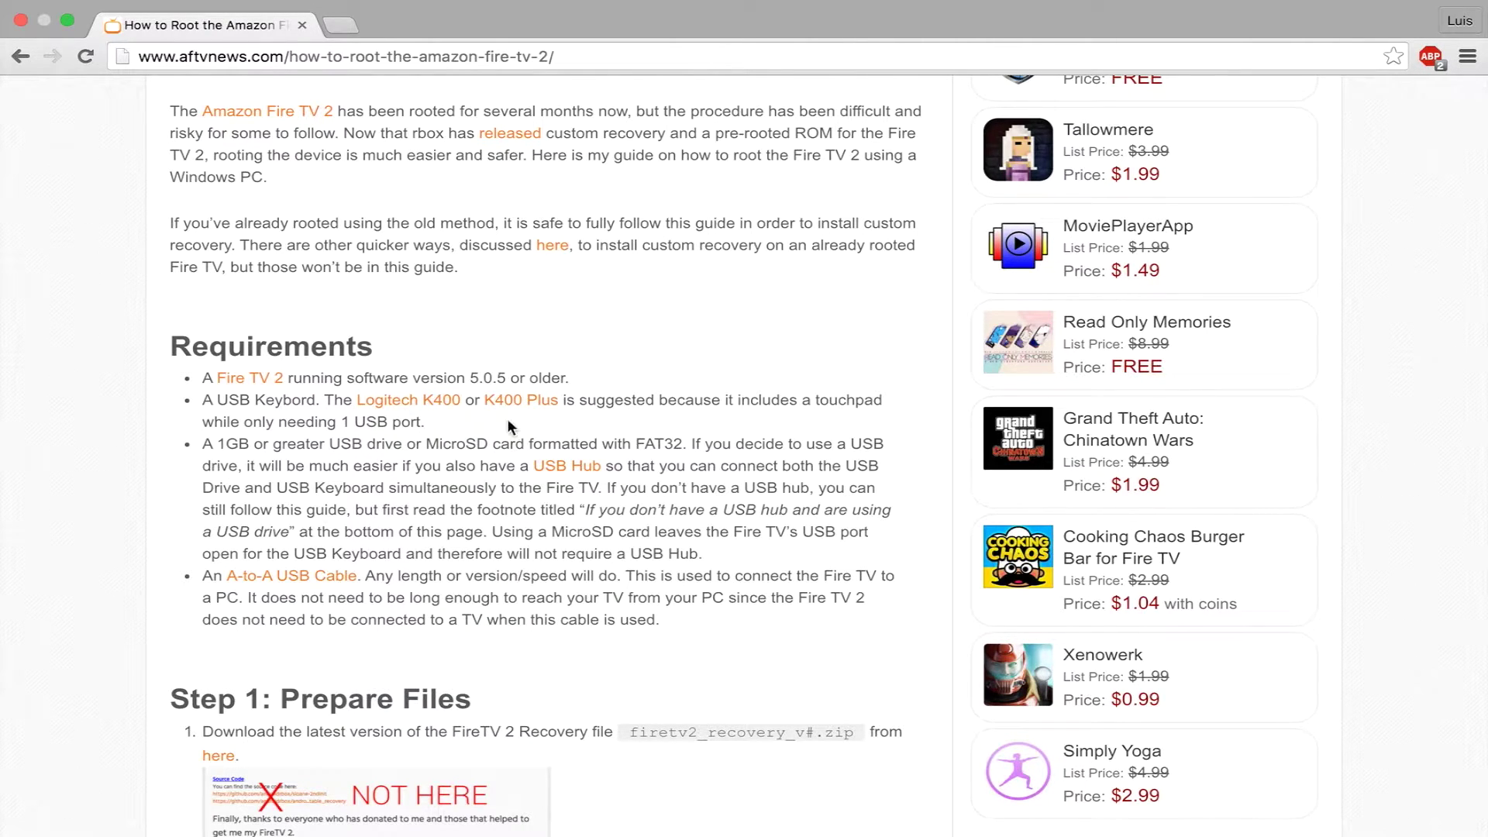
pyautogui.moveTo(457, 377); pyautogui.dragTo(591, 378)
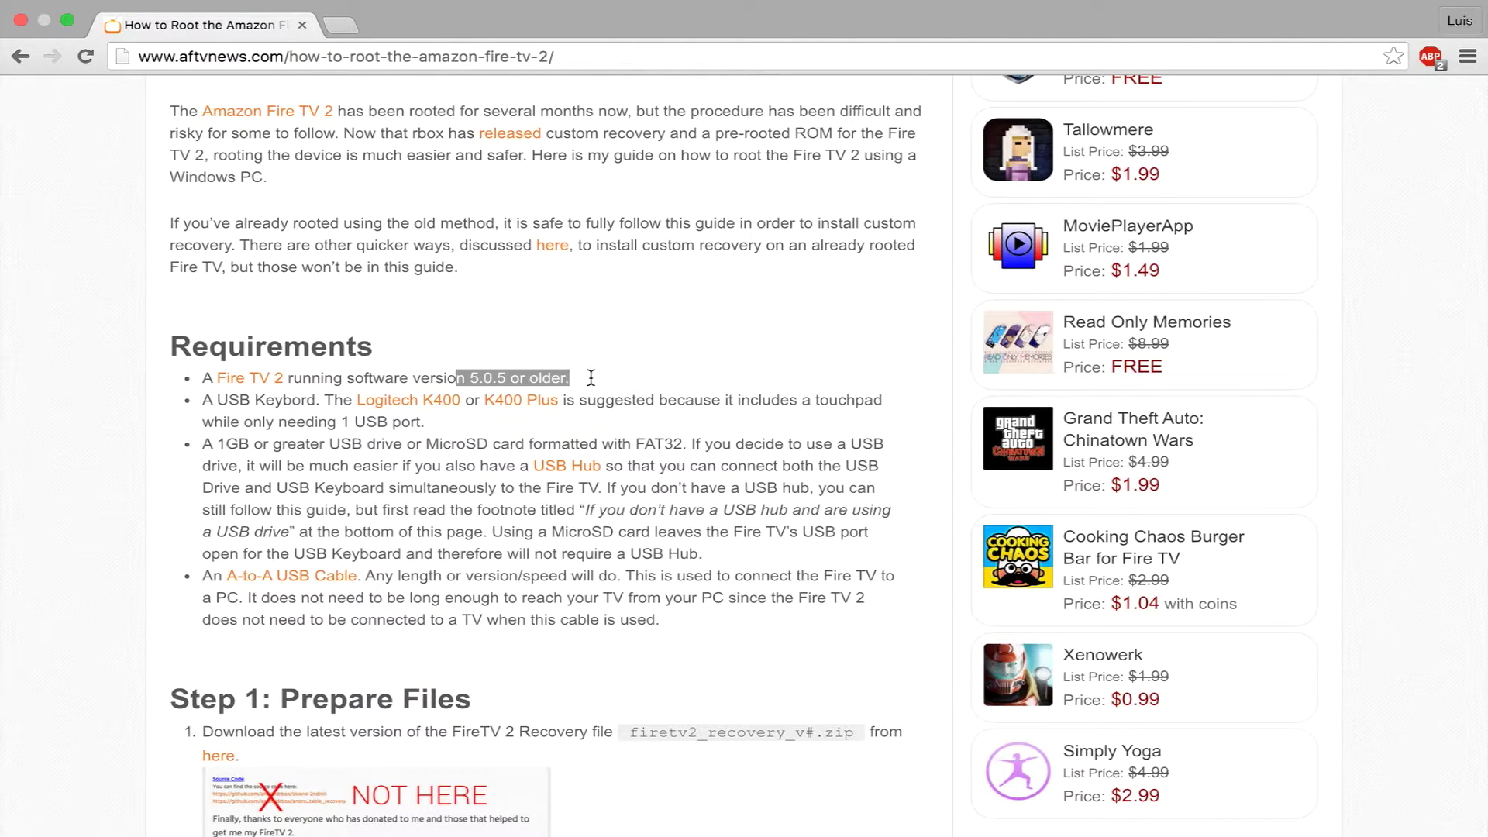
pyautogui.click(85, 358)
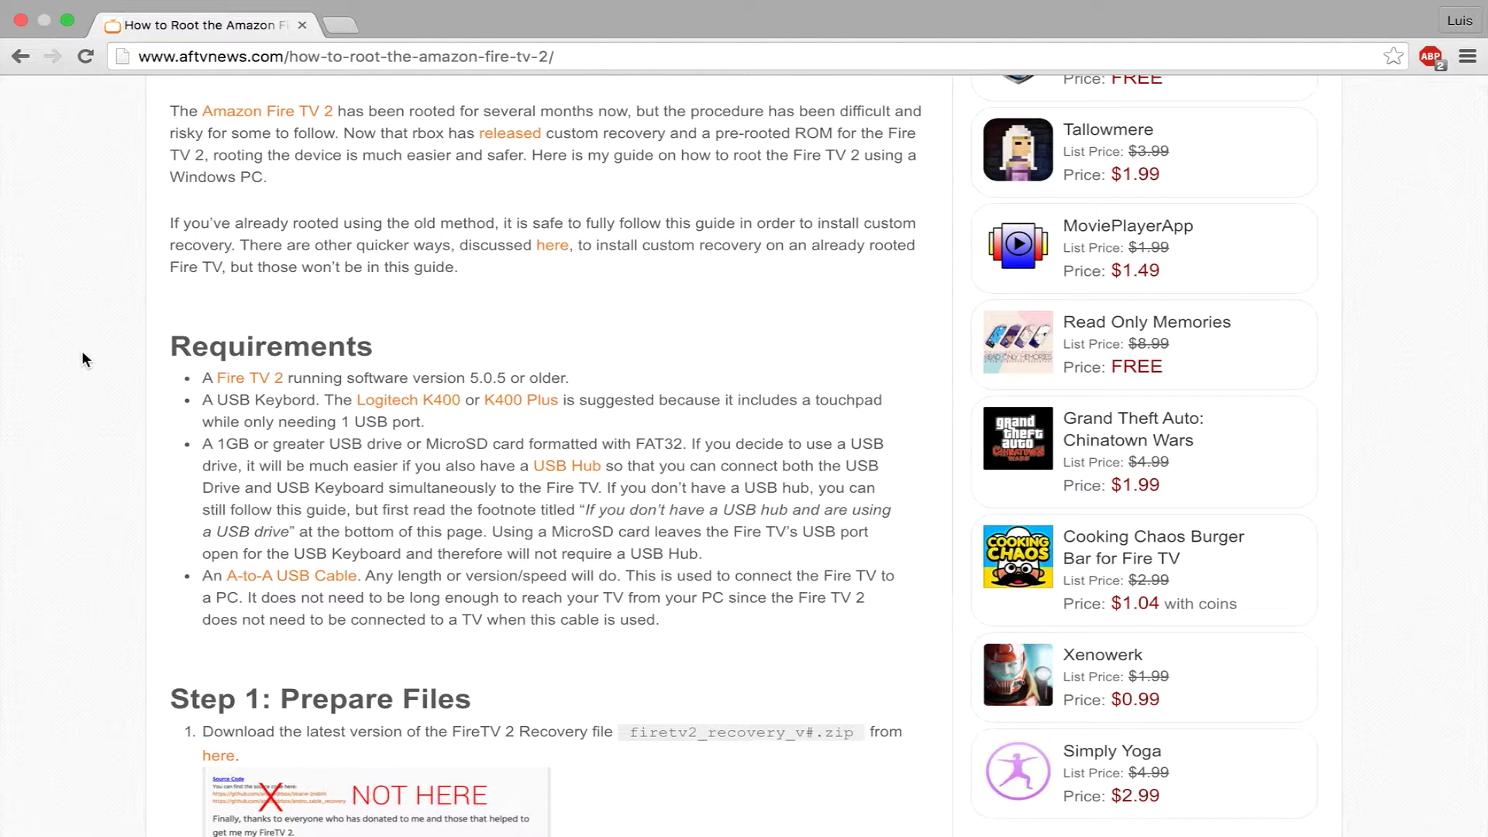
pyautogui.scroll(10, 86, 359)
pyautogui.scroll(-3, 85, 358)
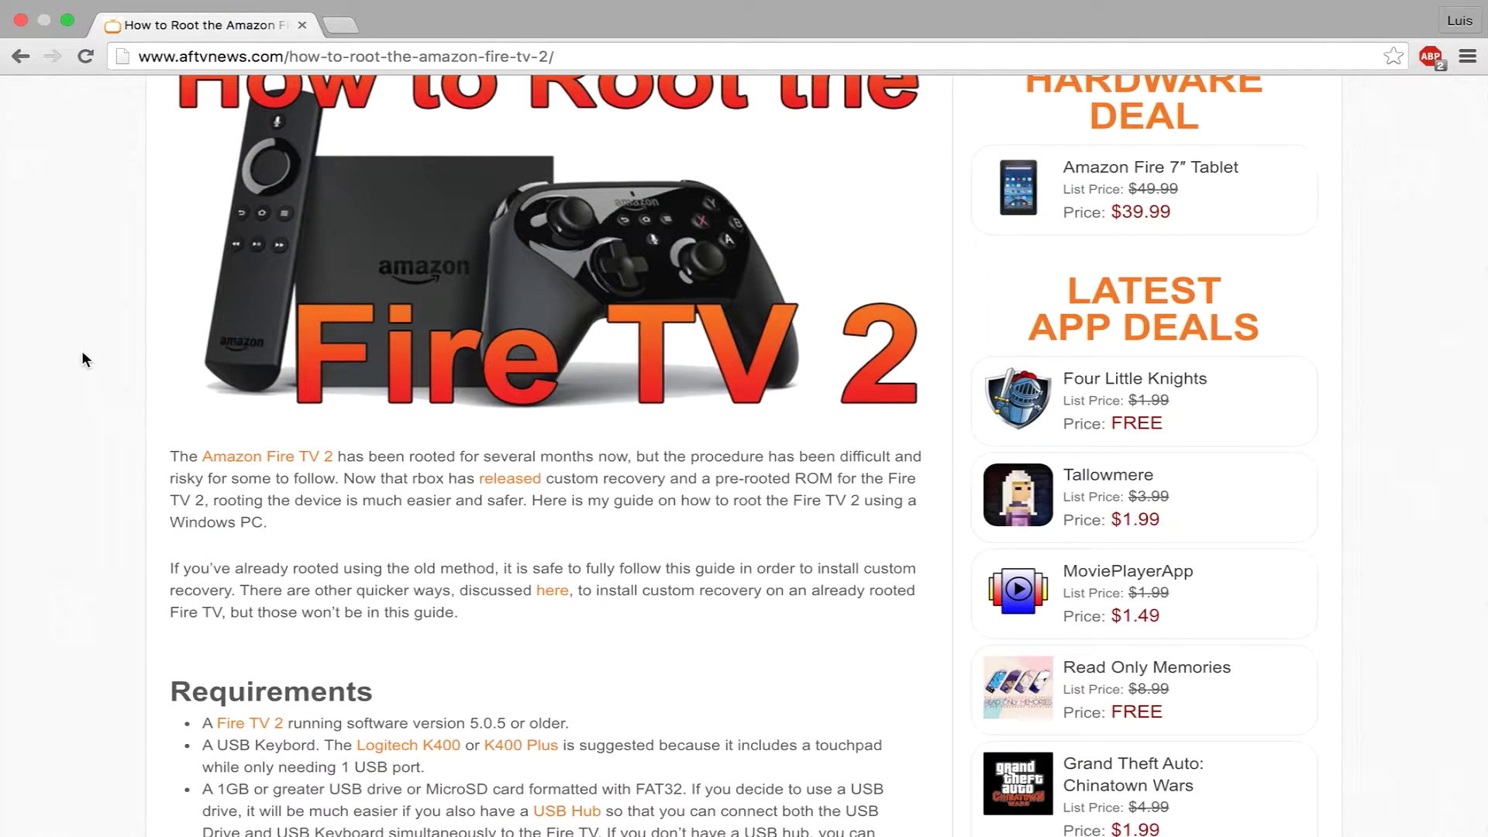
# Step: Scroll down the guide and highlight 'latest version' in Step 1
pyautogui.scroll(-6, 85, 359)
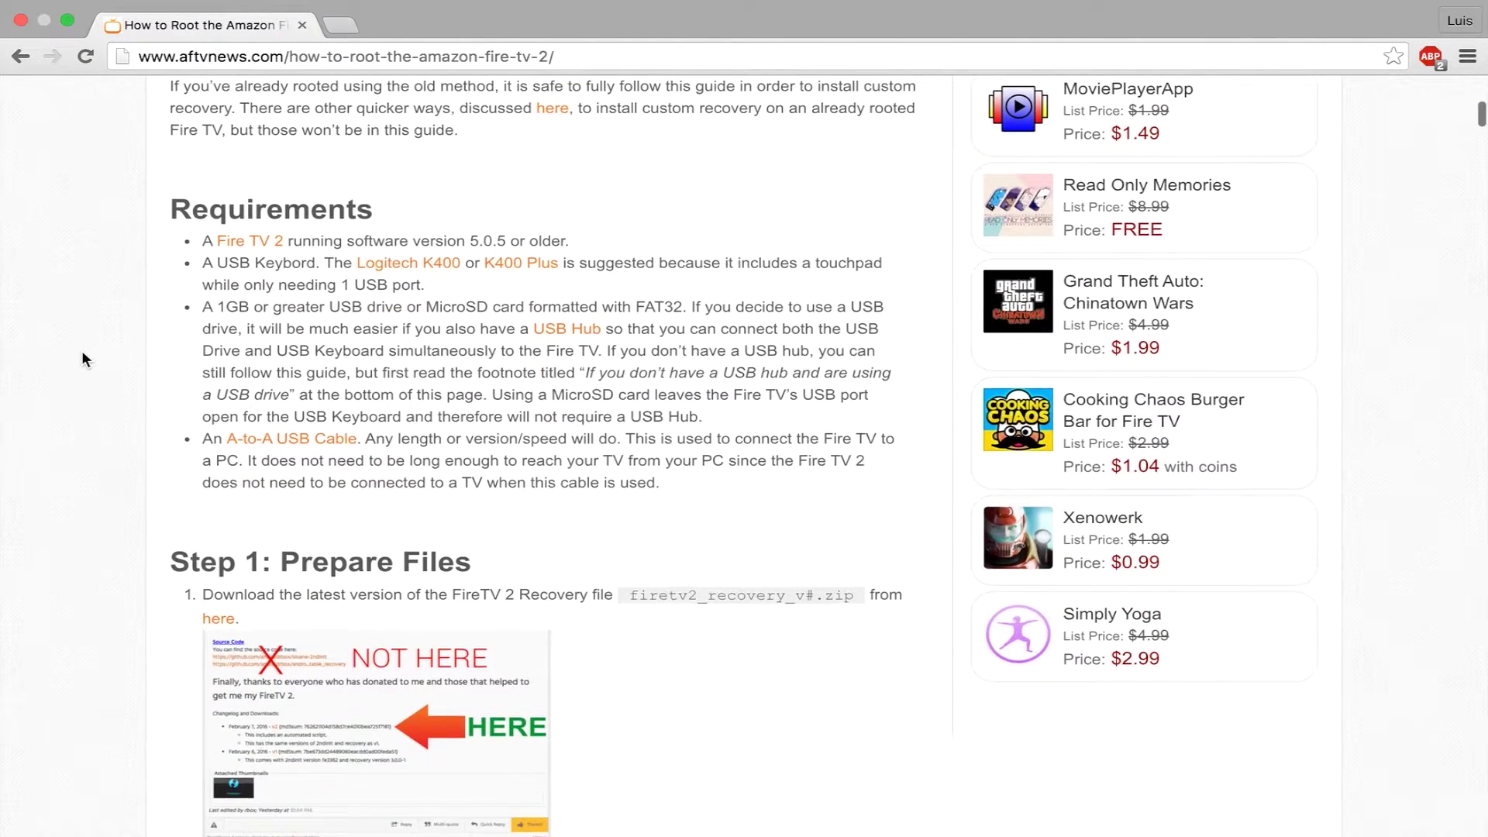
pyautogui.scroll(-5, 85, 358)
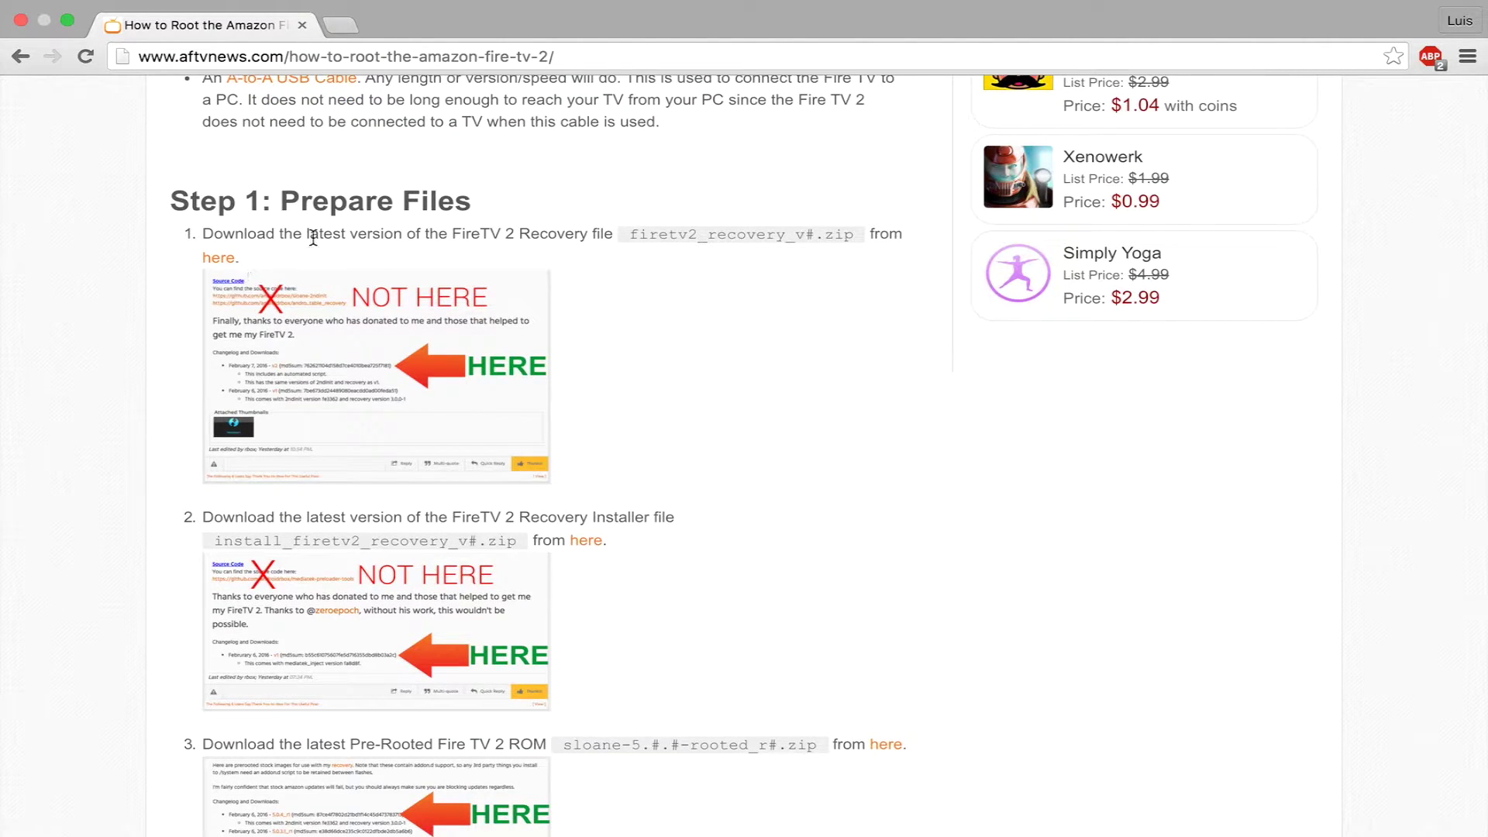
pyautogui.moveTo(313, 238); pyautogui.dragTo(407, 236)
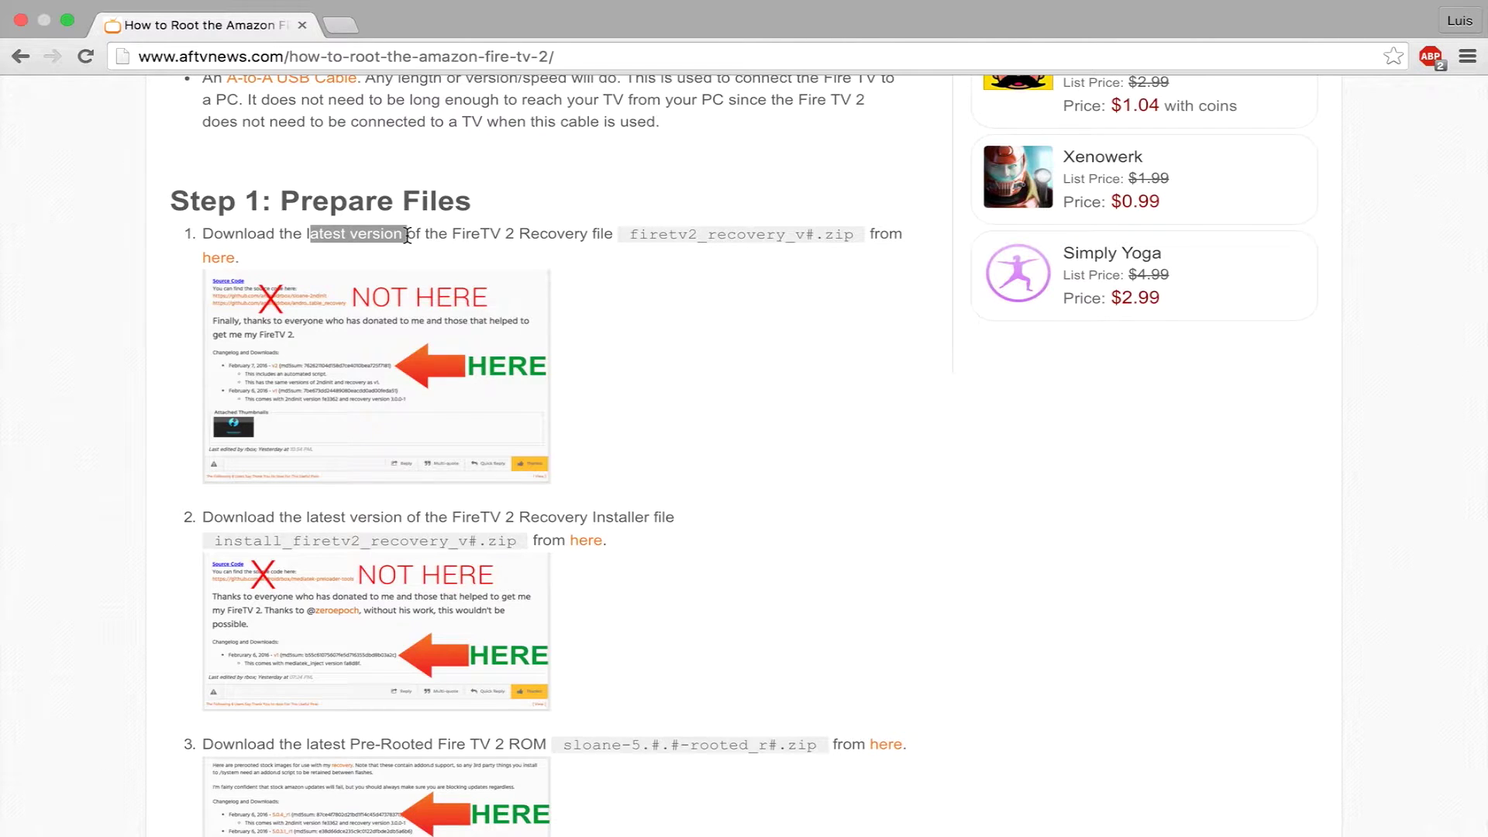
# Step: Scroll to the USB-drive footnote, highlighting then clearing it and the donation credit lines
pyautogui.scroll(-8, 322, 346)
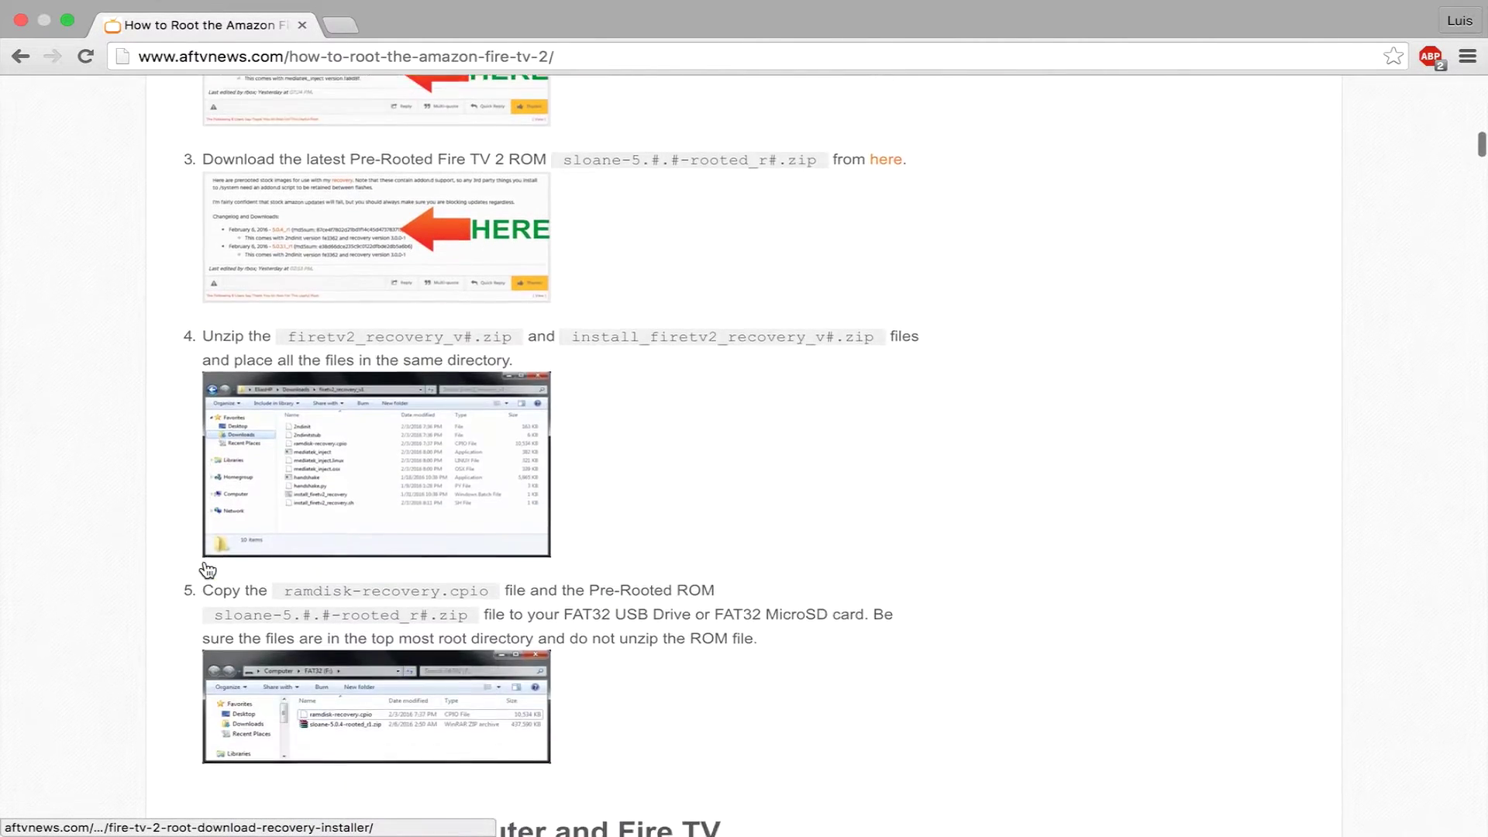
pyautogui.scroll(-15, 208, 570)
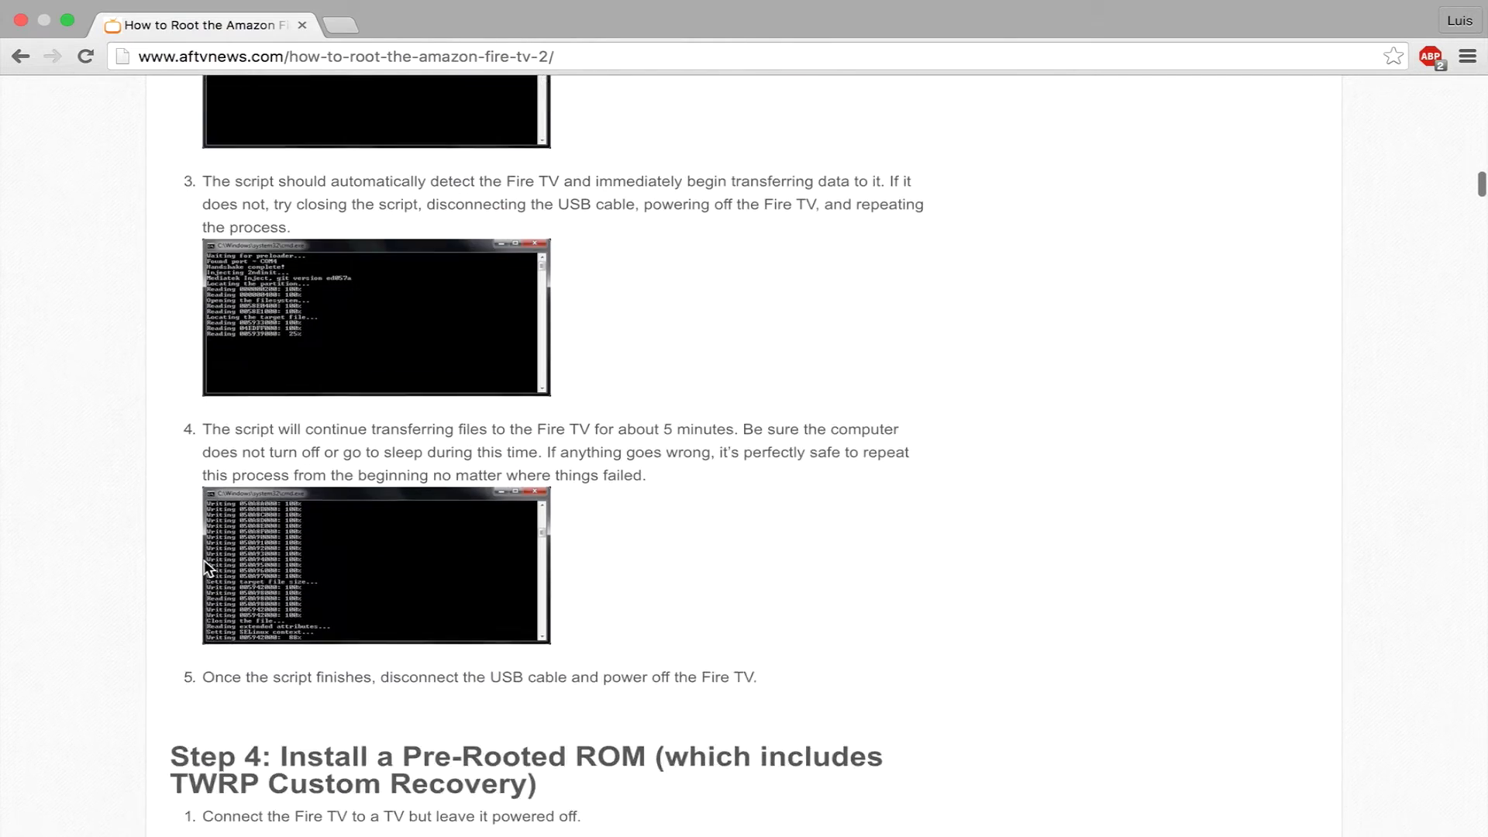
pyautogui.scroll(-20, 205, 564)
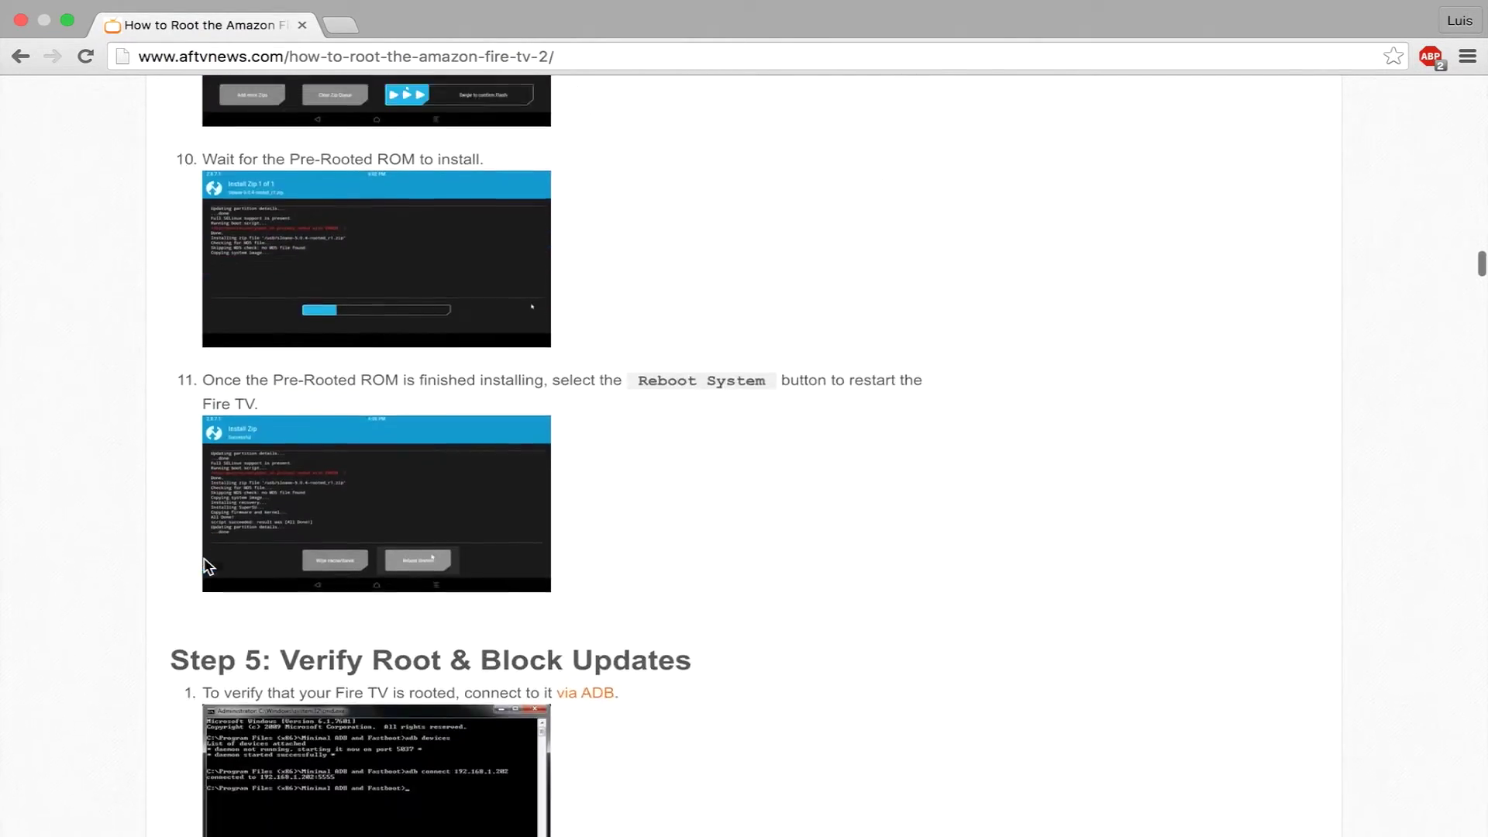
pyautogui.scroll(-10, 203, 557)
pyautogui.moveTo(170, 329); pyautogui.dragTo(680, 478)
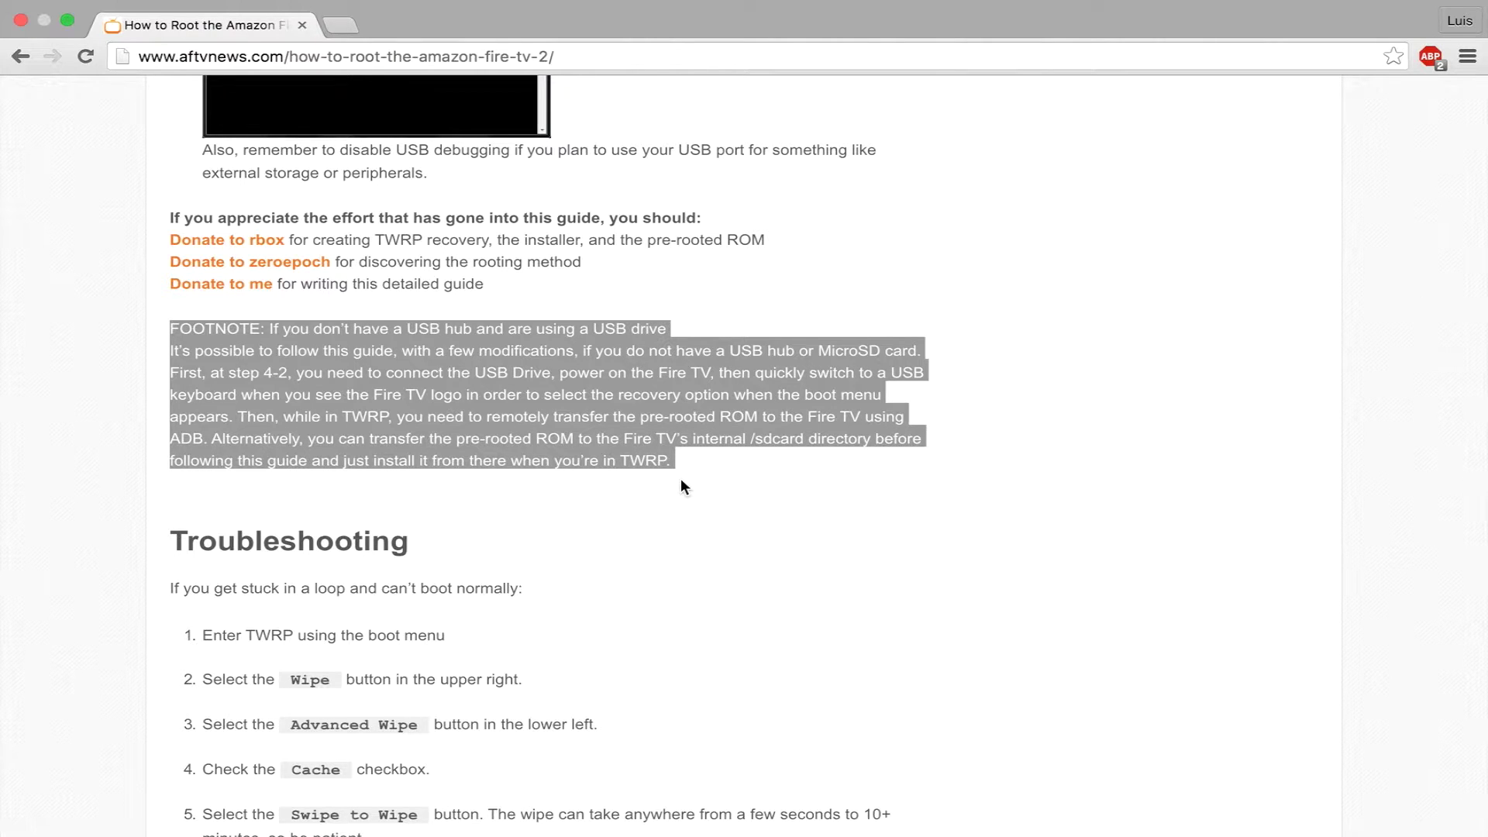
pyautogui.click(499, 513)
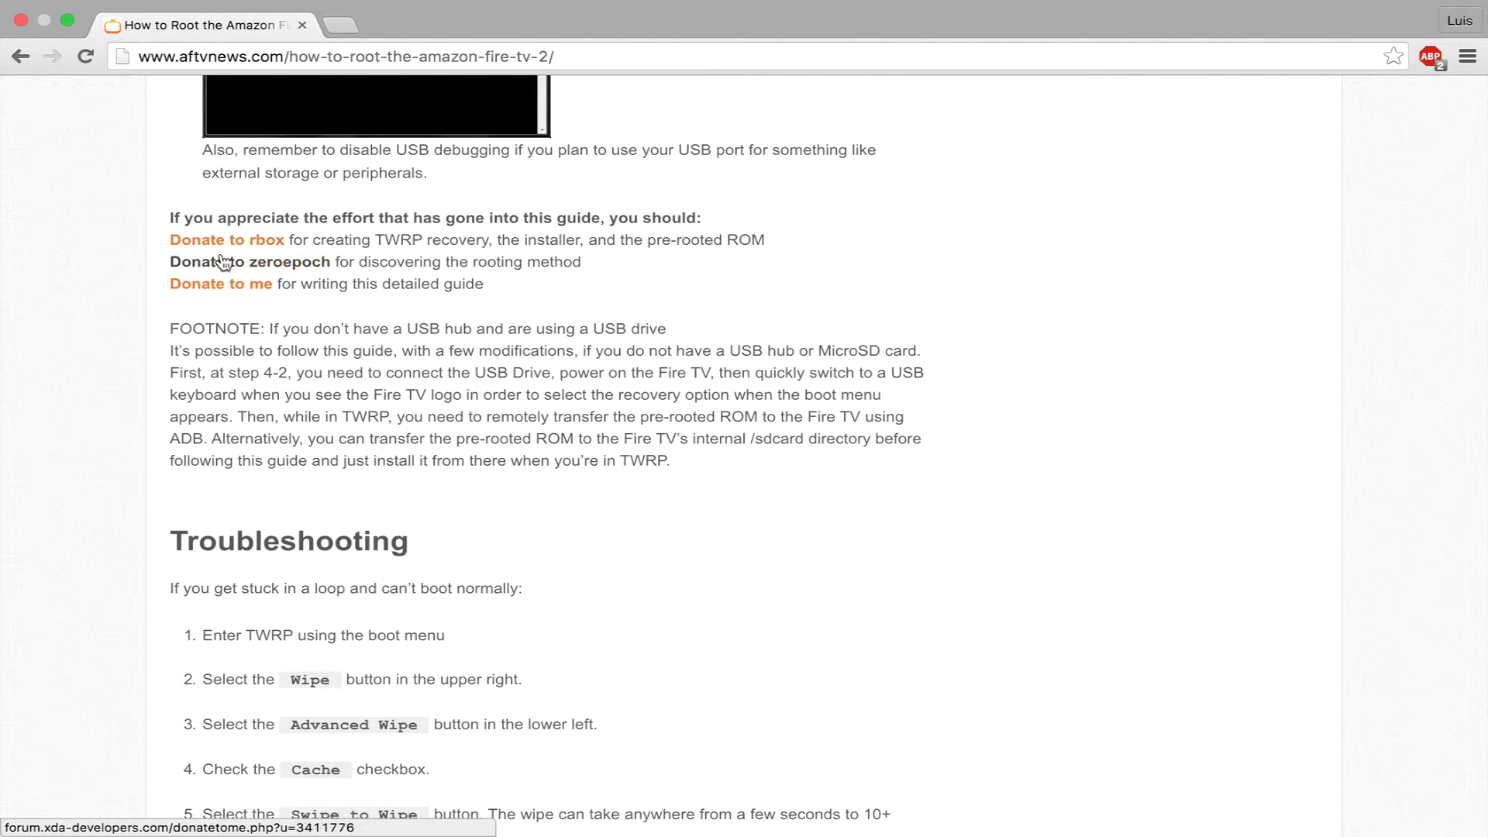
pyautogui.moveTo(309, 241); pyautogui.dragTo(786, 279)
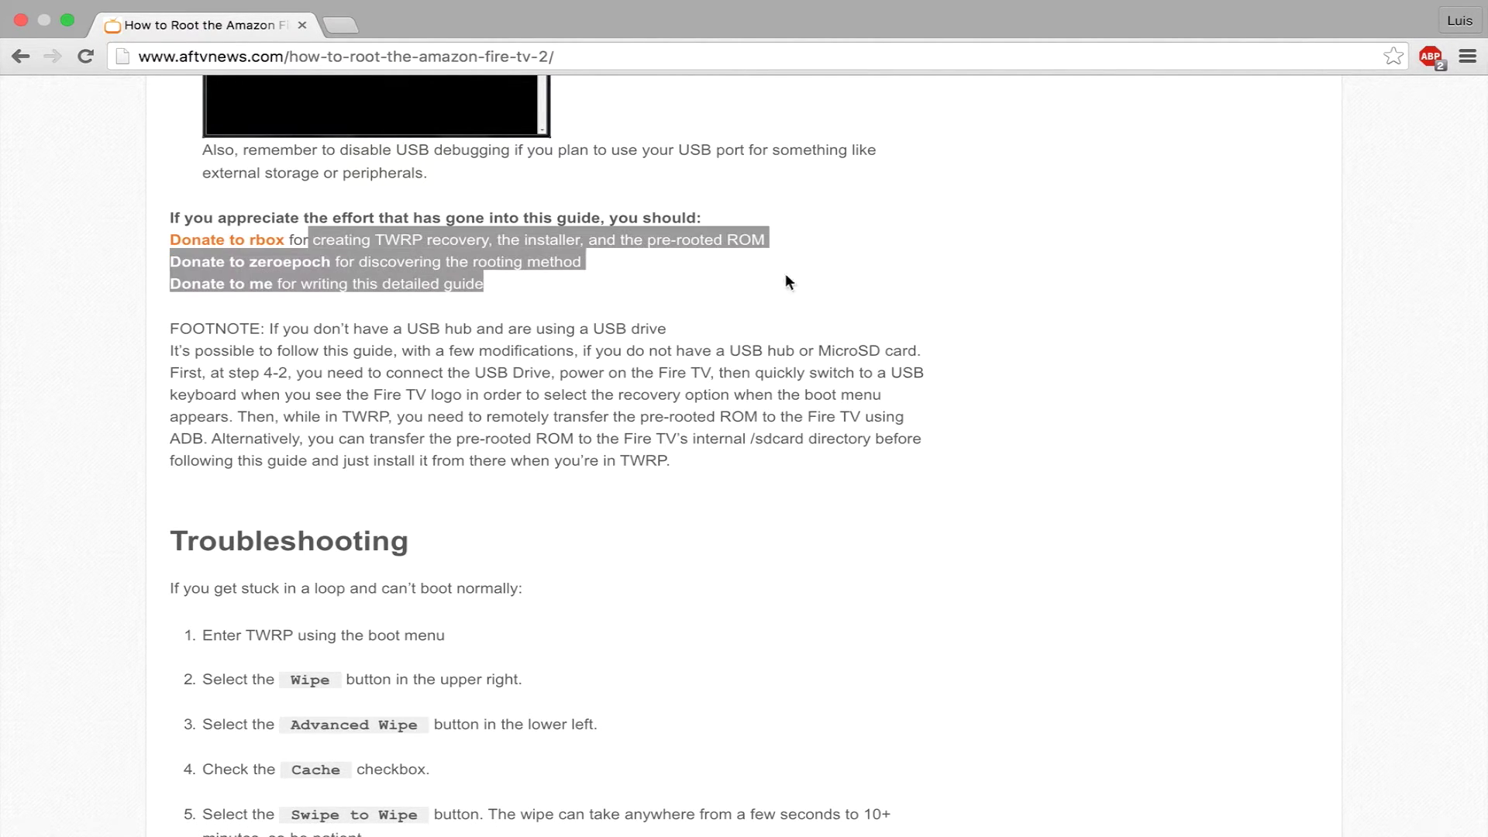
pyautogui.click(622, 302)
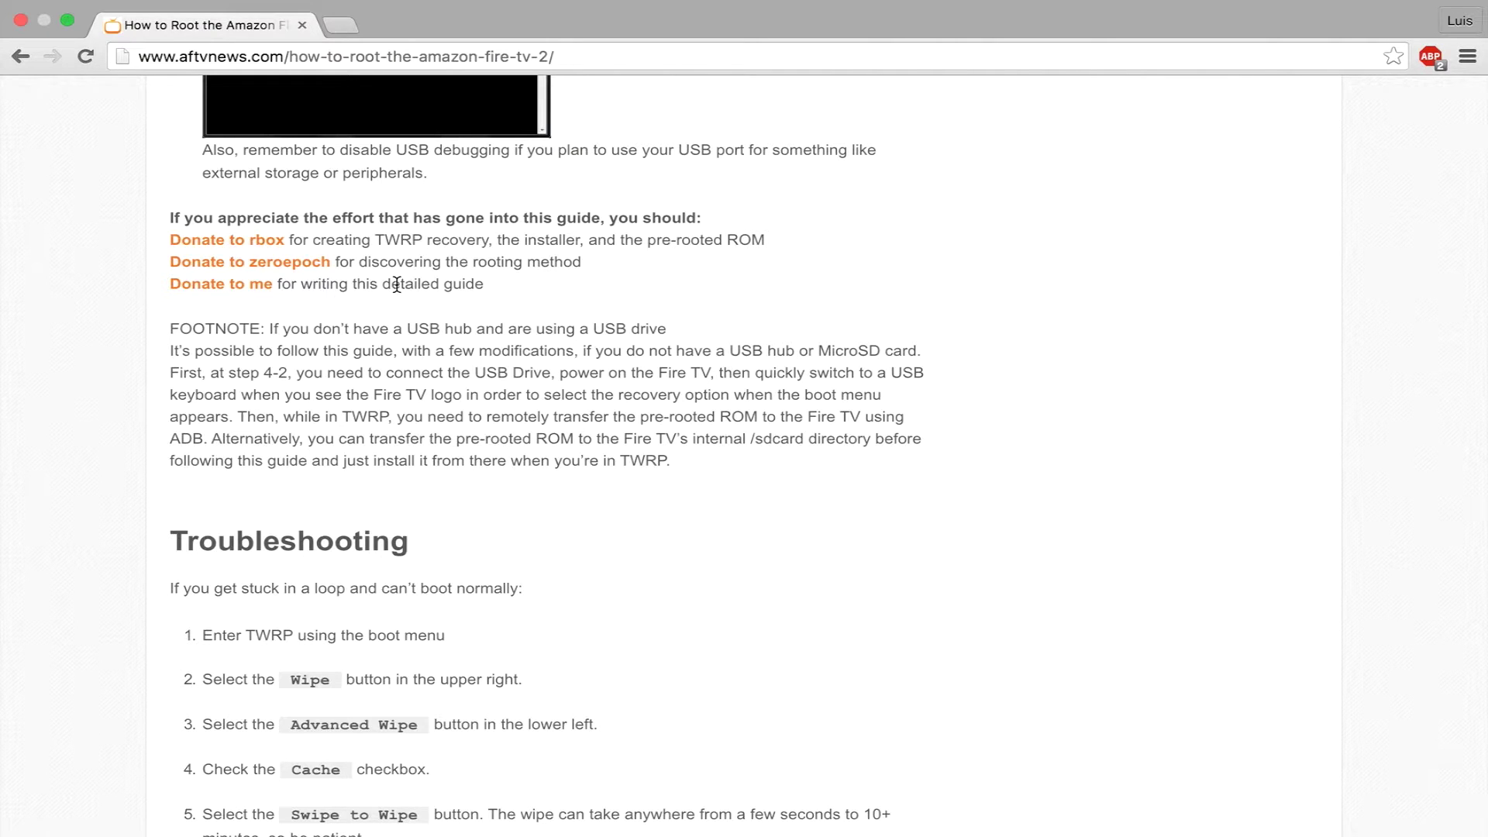
# Step: Jump back to the top of the AFTVnews rooting guide with Home
pyautogui.press('Home')
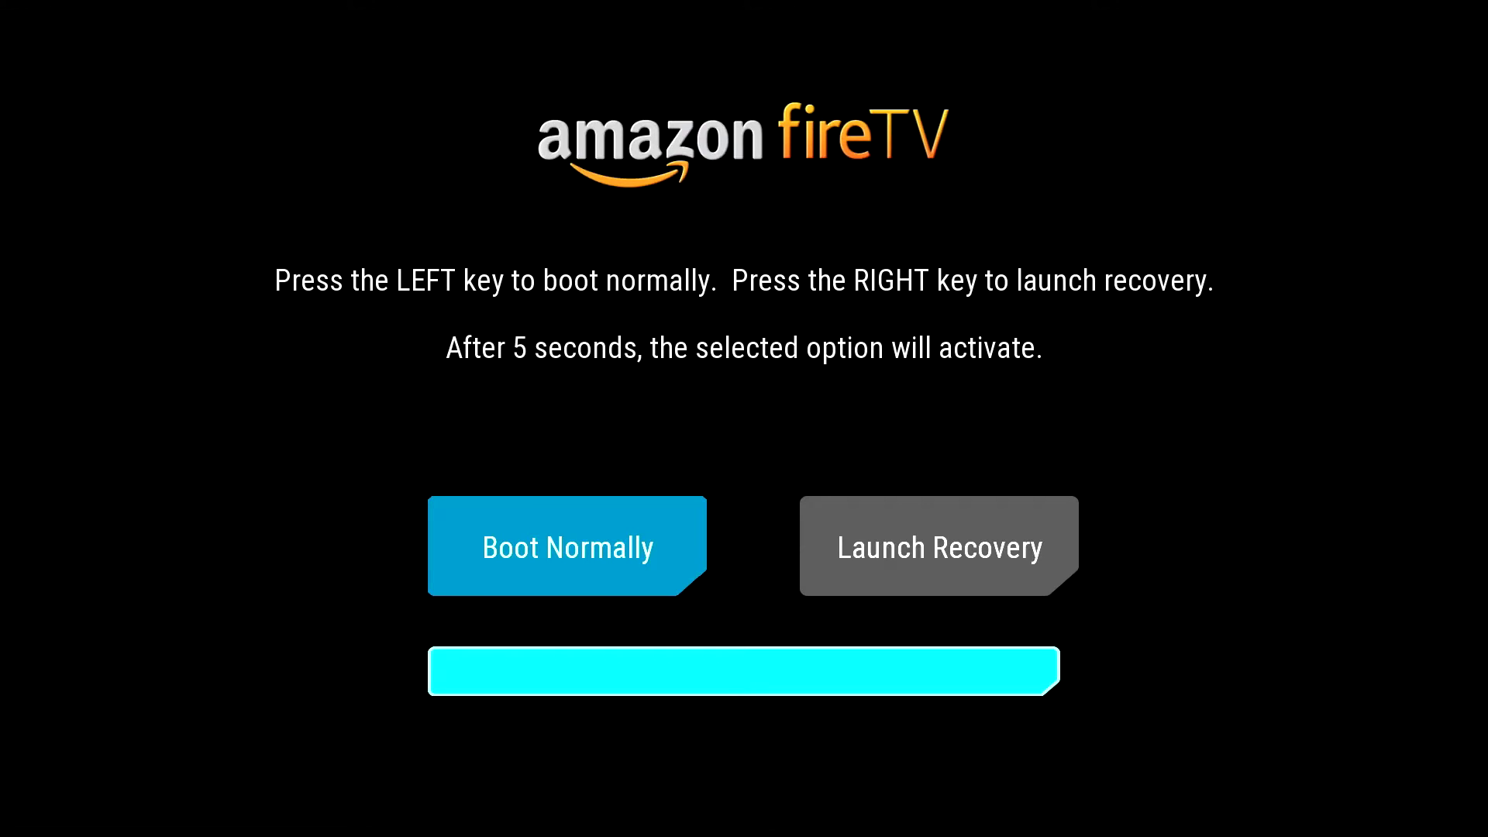
# Step: Launch TWRP recovery from the boot menu and open its Reboot screen
pyautogui.press('Right')
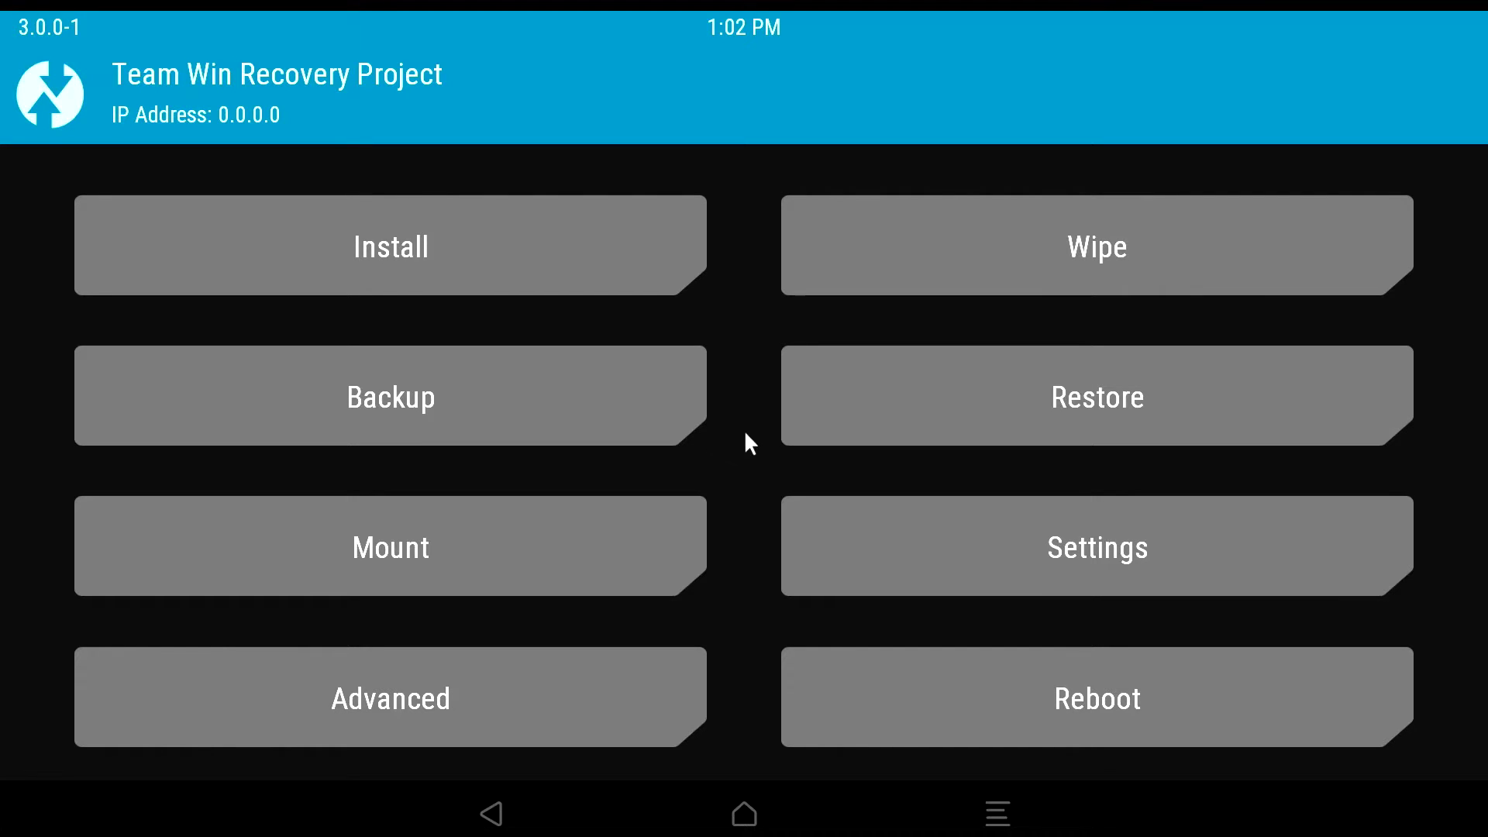
pyautogui.click(943, 713)
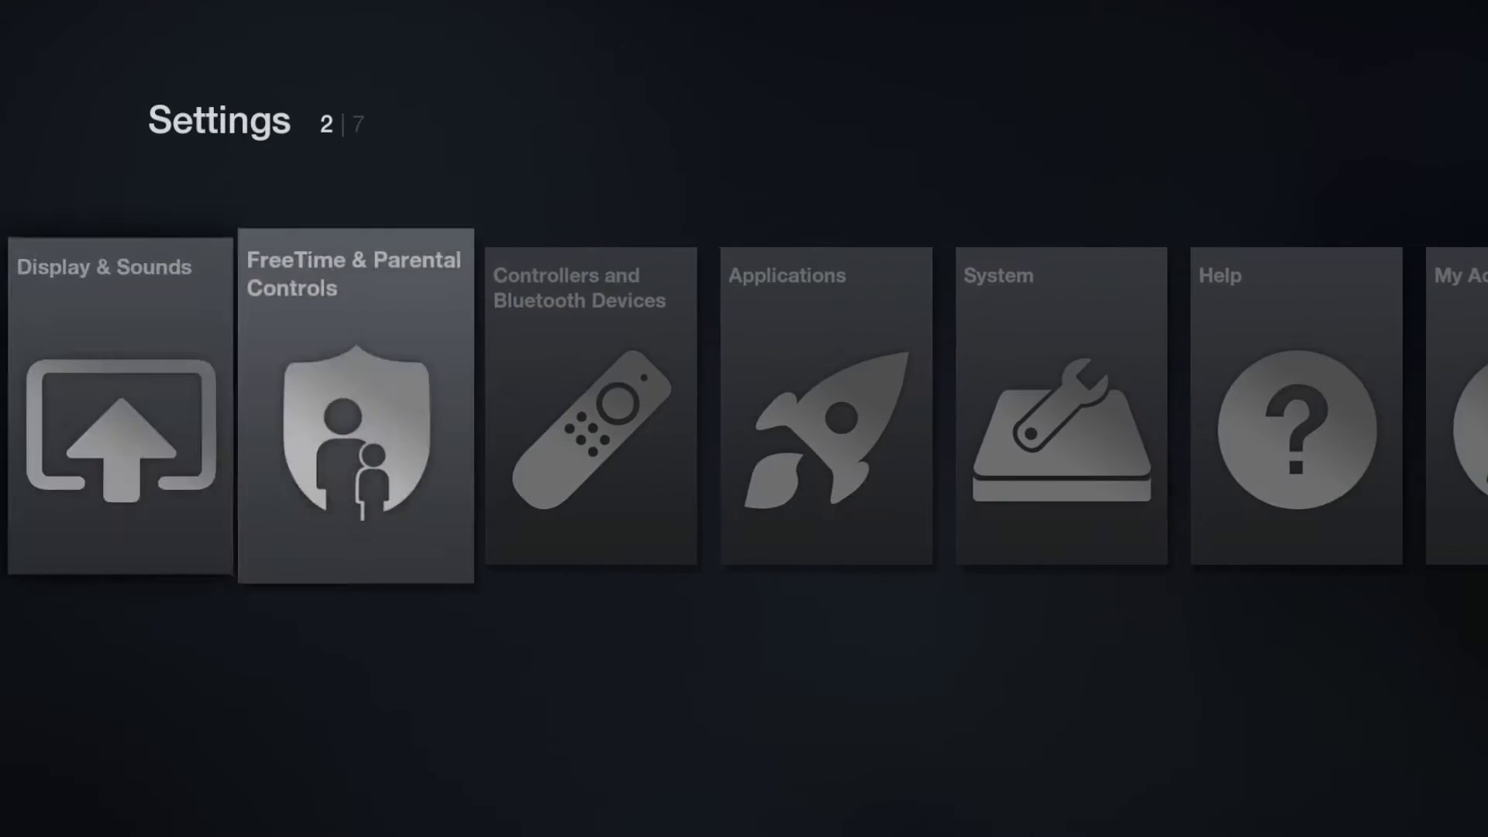
# Step: Browse the list under Settings > Applications > Manage Installed Applications, past Photos
pyautogui.press('Right')
pyautogui.press('Right')
pyautogui.press('Down')
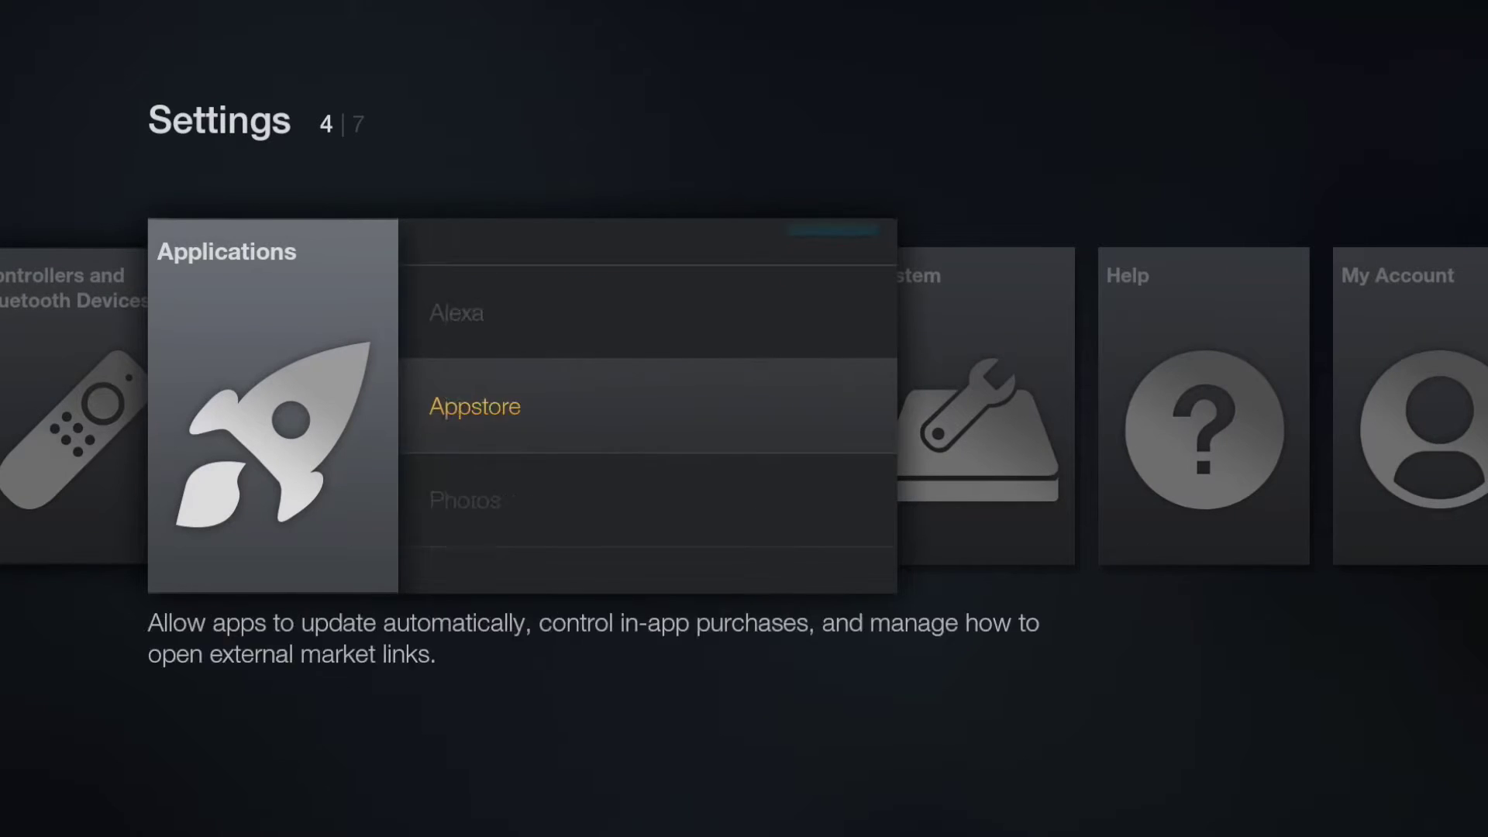
pyautogui.press('Down')
pyautogui.press('Down')
pyautogui.press('Down')
pyautogui.press('Return')
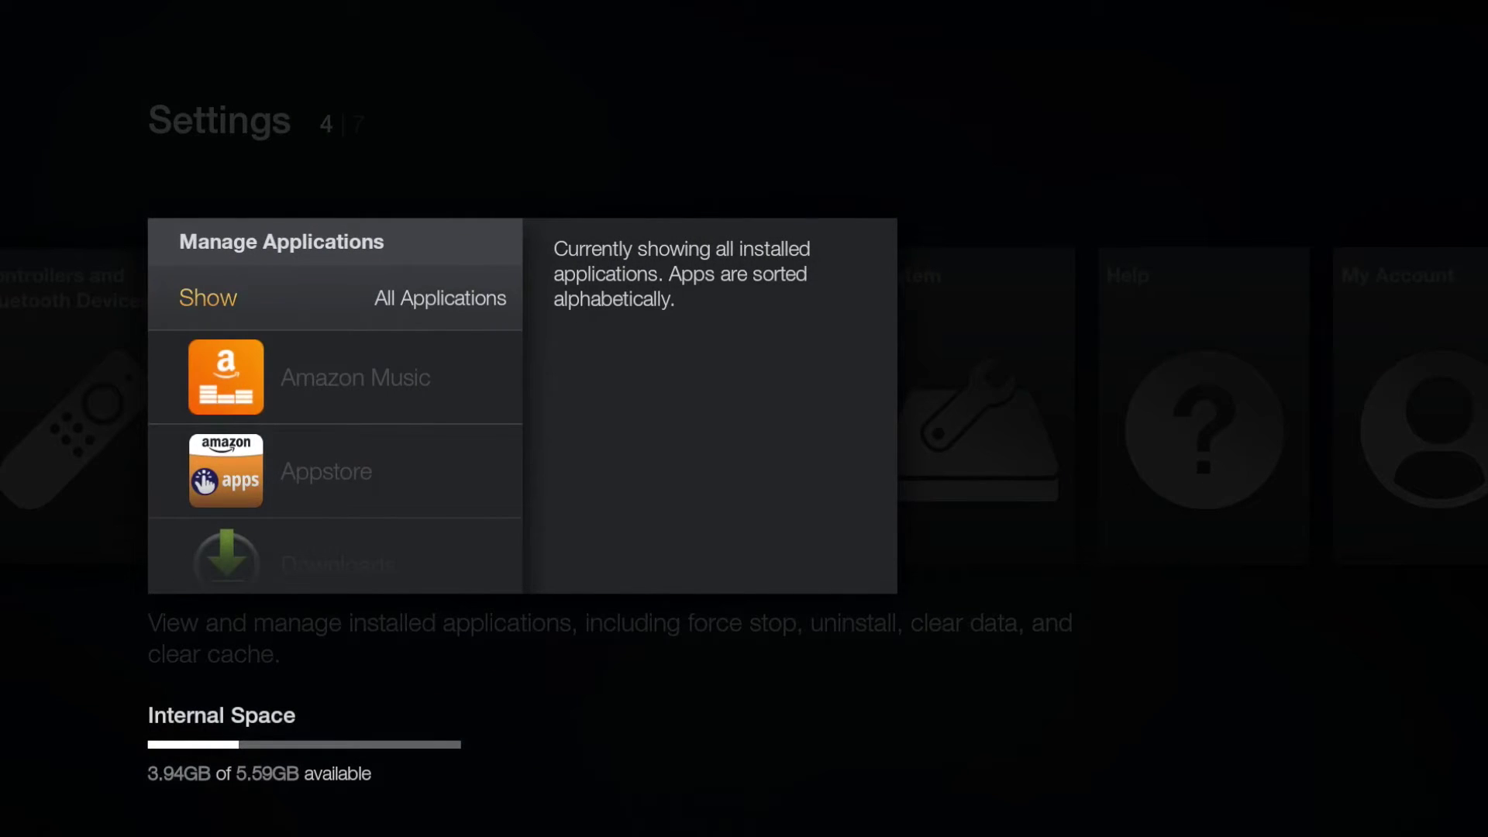
pyautogui.press('Down')
pyautogui.press('Down')
pyautogui.press('Down')
pyautogui.press('Down')
pyautogui.press('Down')
pyautogui.press('Down')
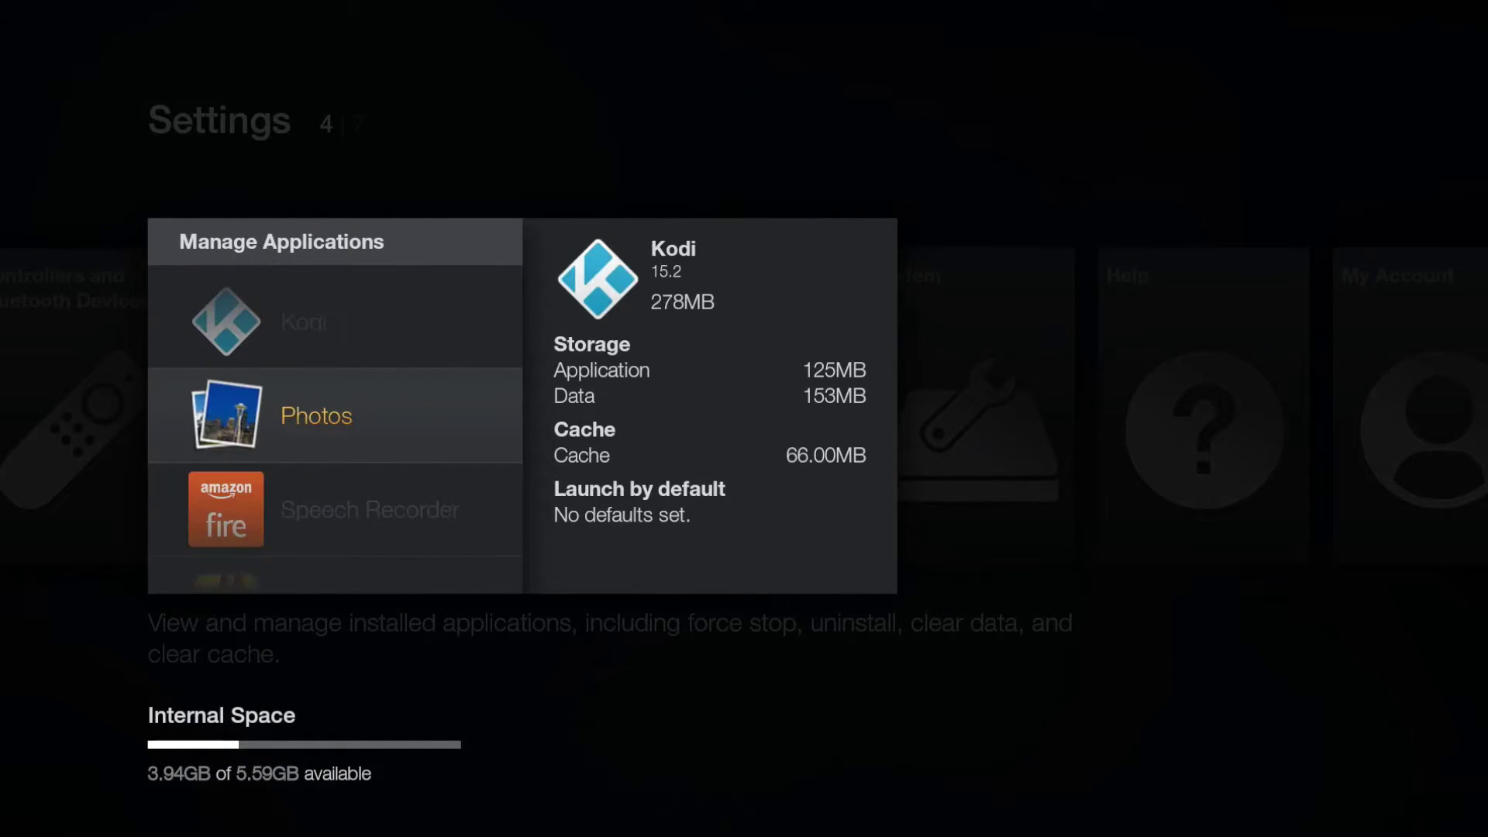
pyautogui.press('Down')
# Step: Open System > About and view the device's storage details
pyautogui.press('Down')
pyautogui.press('Escape')
pyautogui.press('Right')
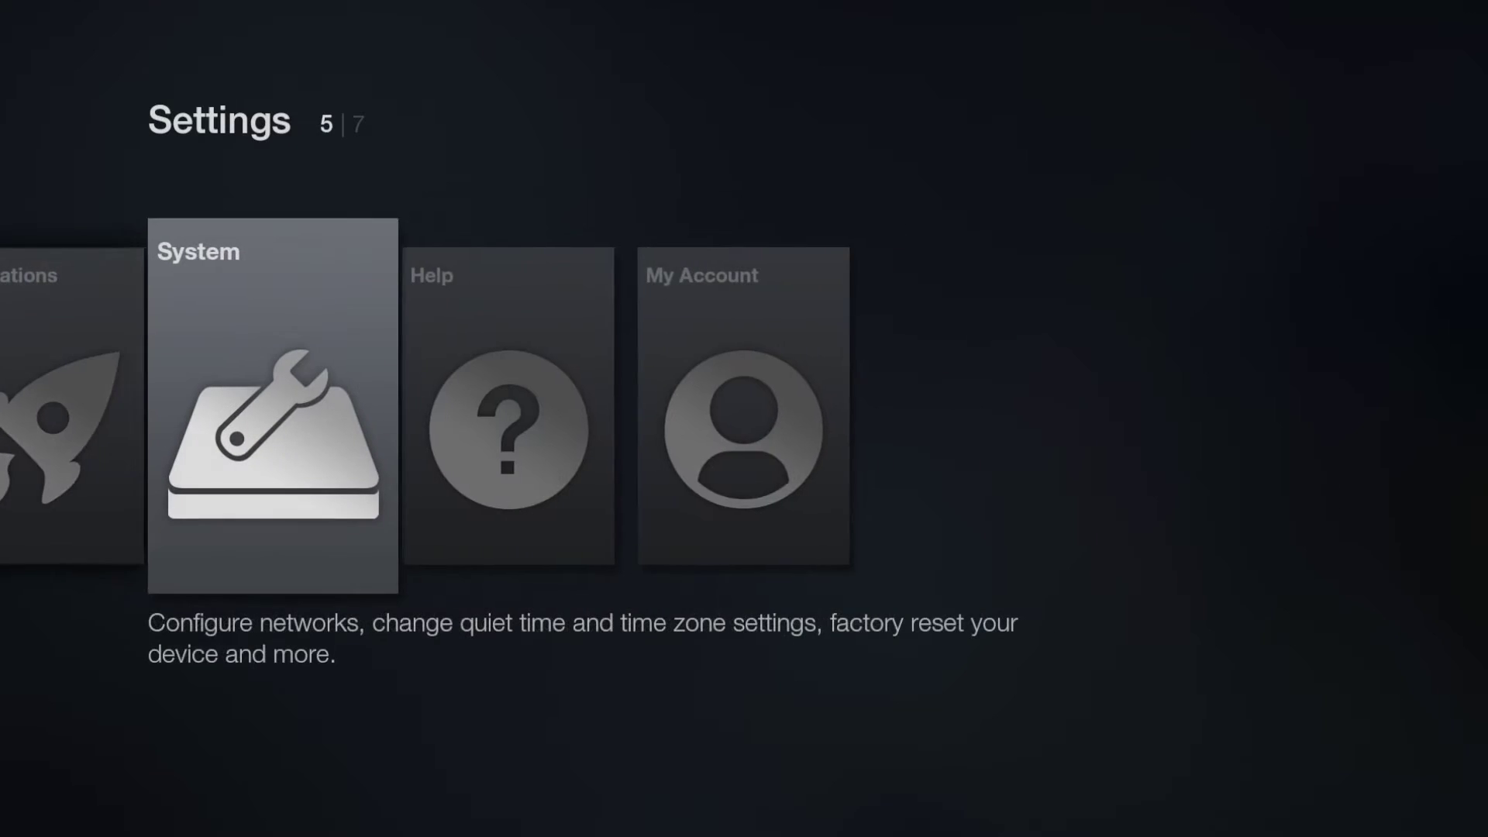
pyautogui.press('Return')
pyautogui.press('Down')
pyautogui.press('Return')
pyautogui.press('Down')
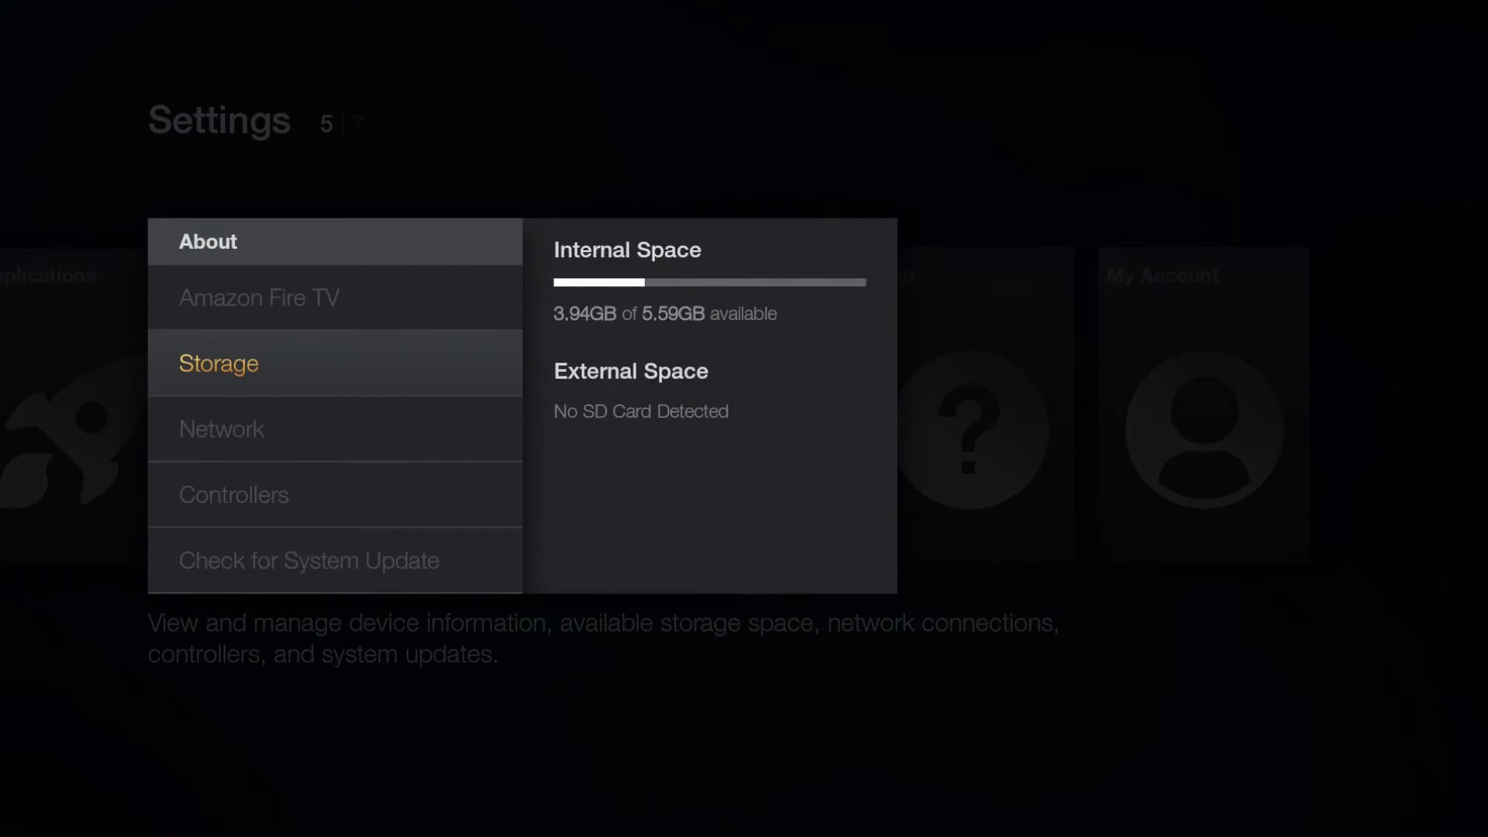
pyautogui.press('Down')
pyautogui.press('Down')
pyautogui.press('Down')
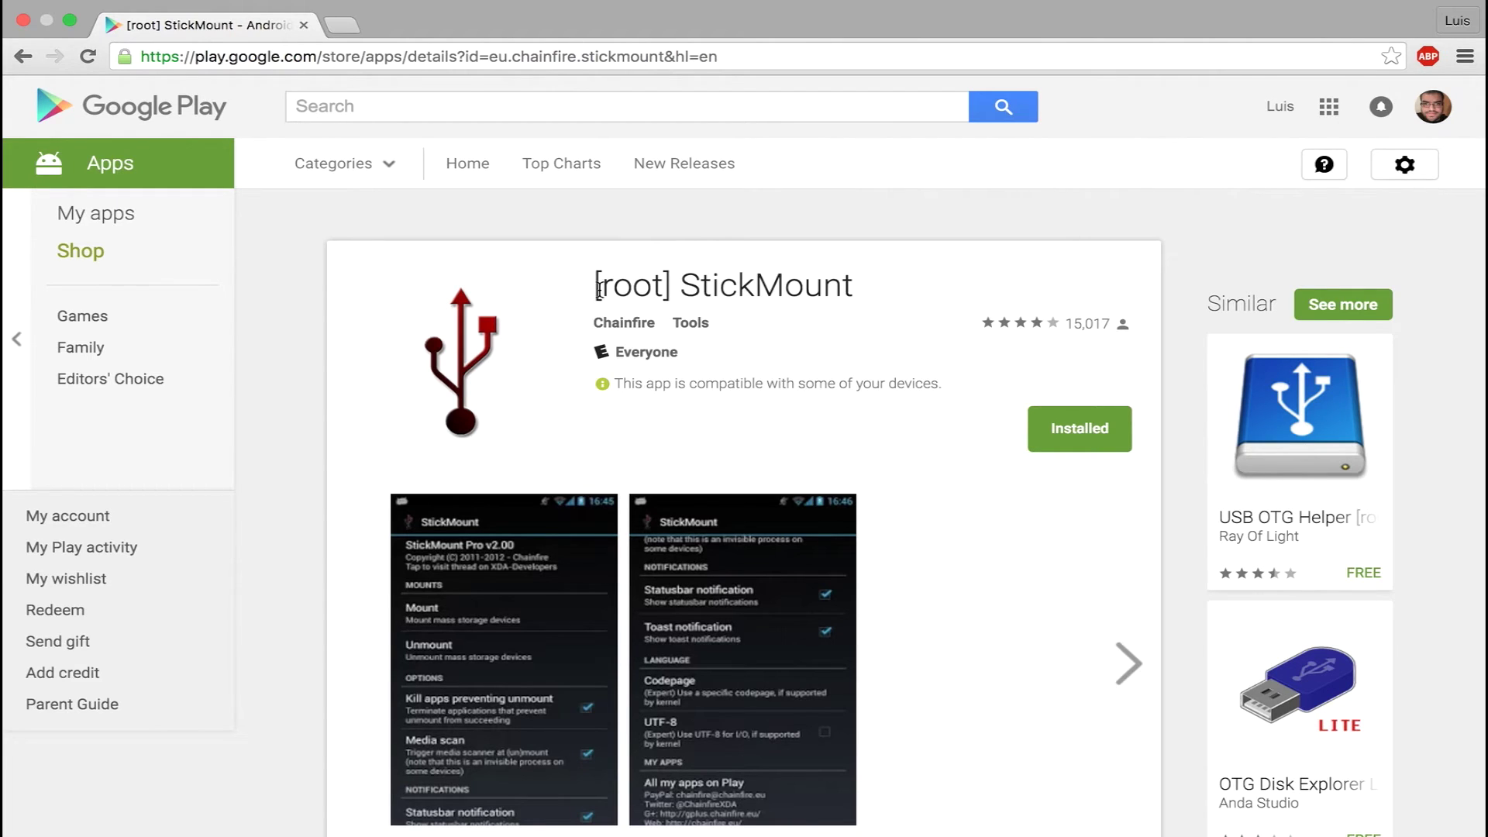
# Step: Highlight the [root] StickMount title and scroll through its app description
pyautogui.moveTo(595, 287); pyautogui.dragTo(857, 293)
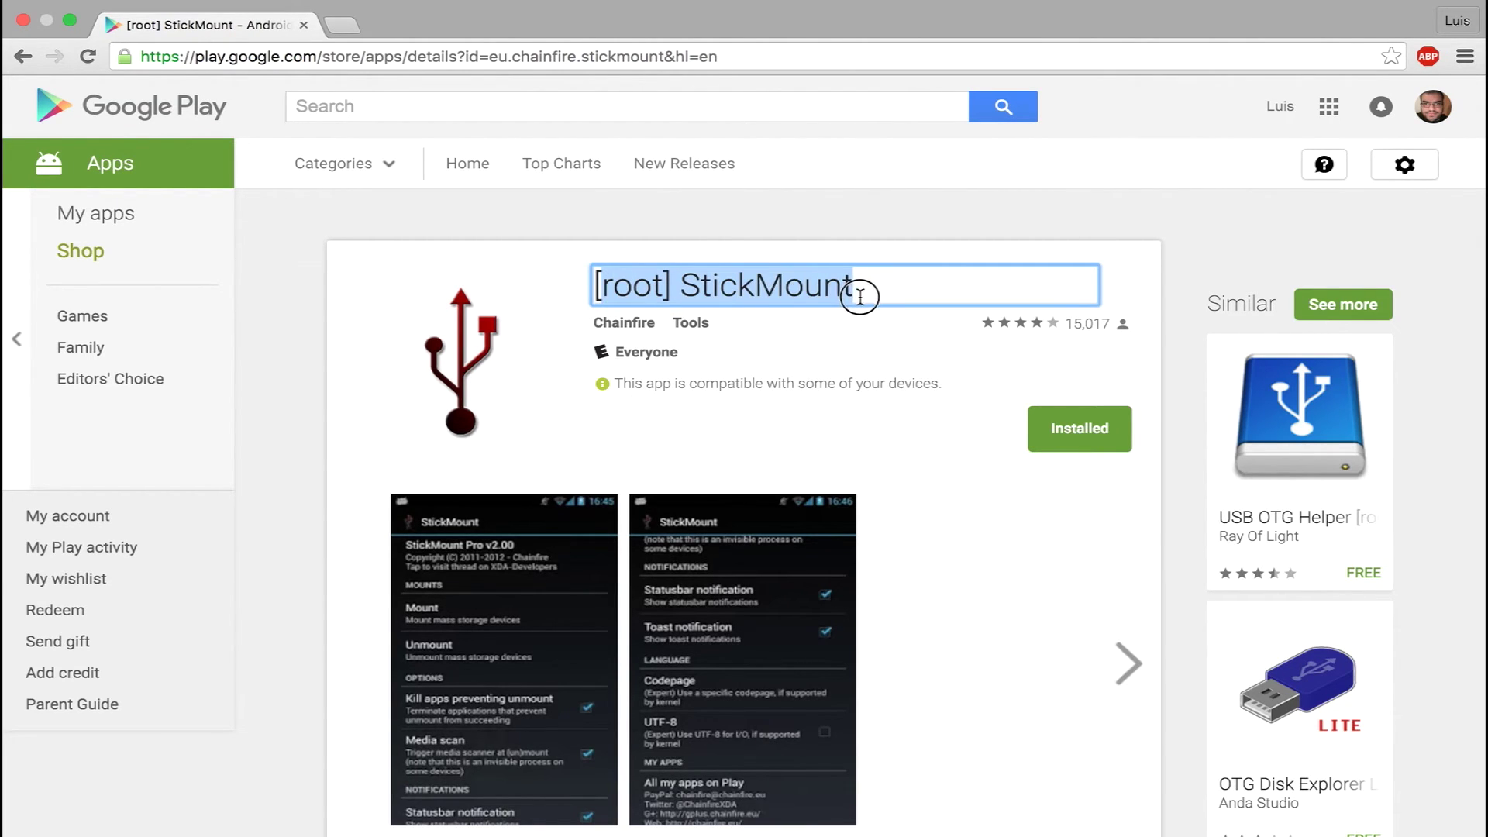
pyautogui.scroll(-3, 917, 523)
pyautogui.scroll(-4, 917, 523)
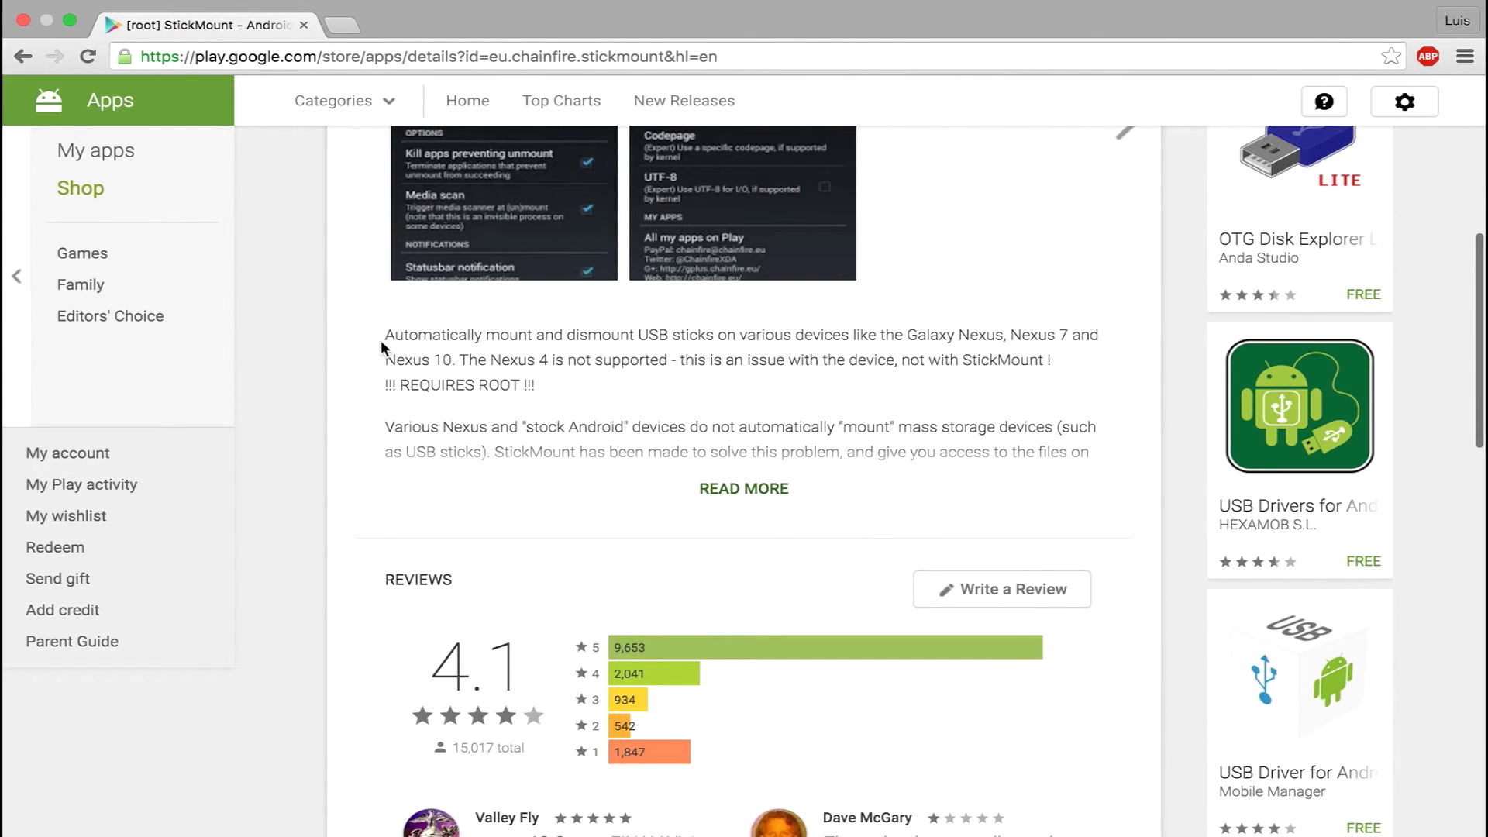
pyautogui.moveTo(385, 334); pyautogui.dragTo(830, 335)
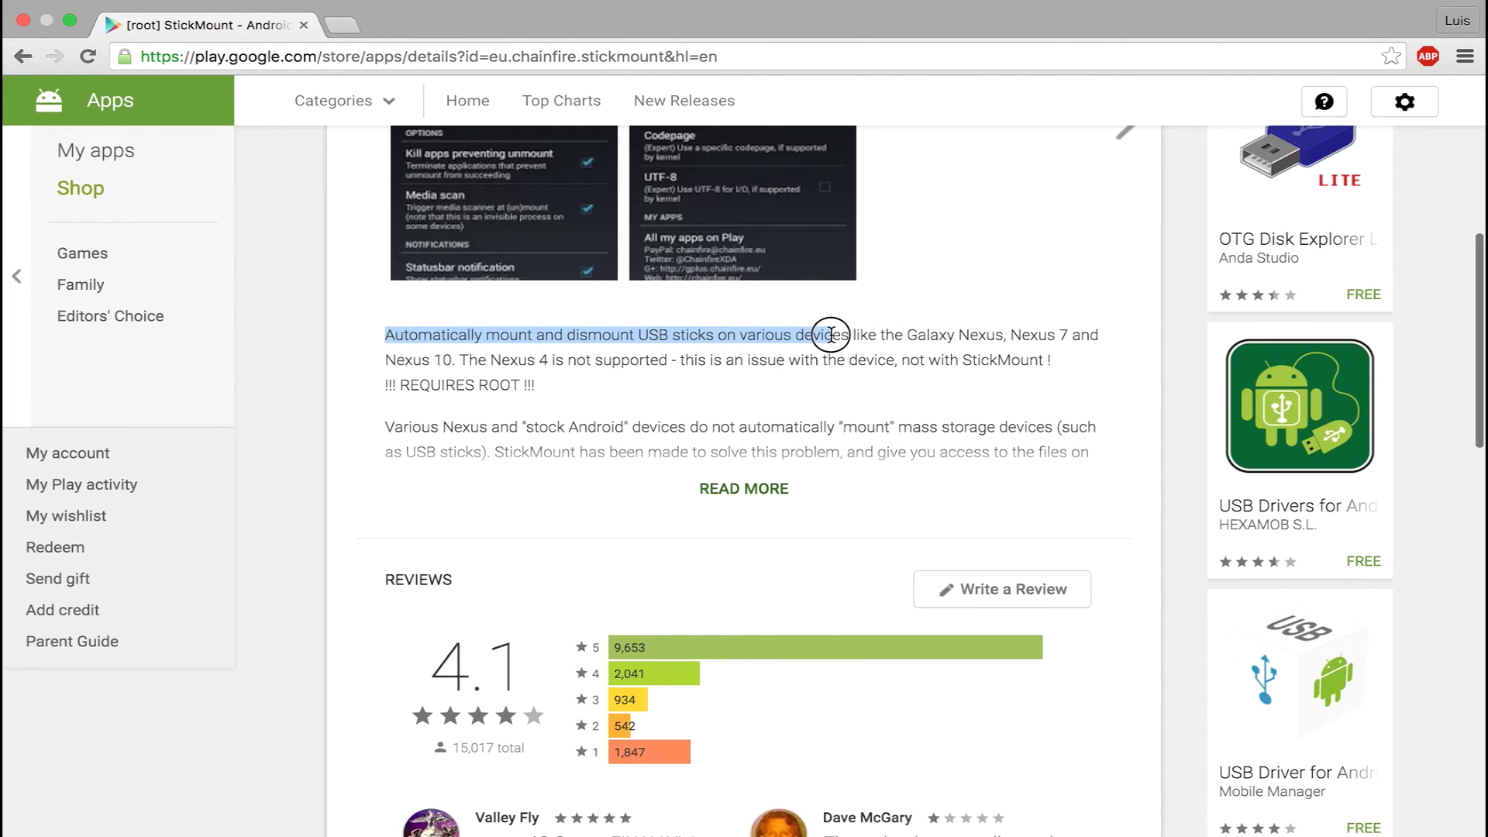
pyautogui.click(726, 394)
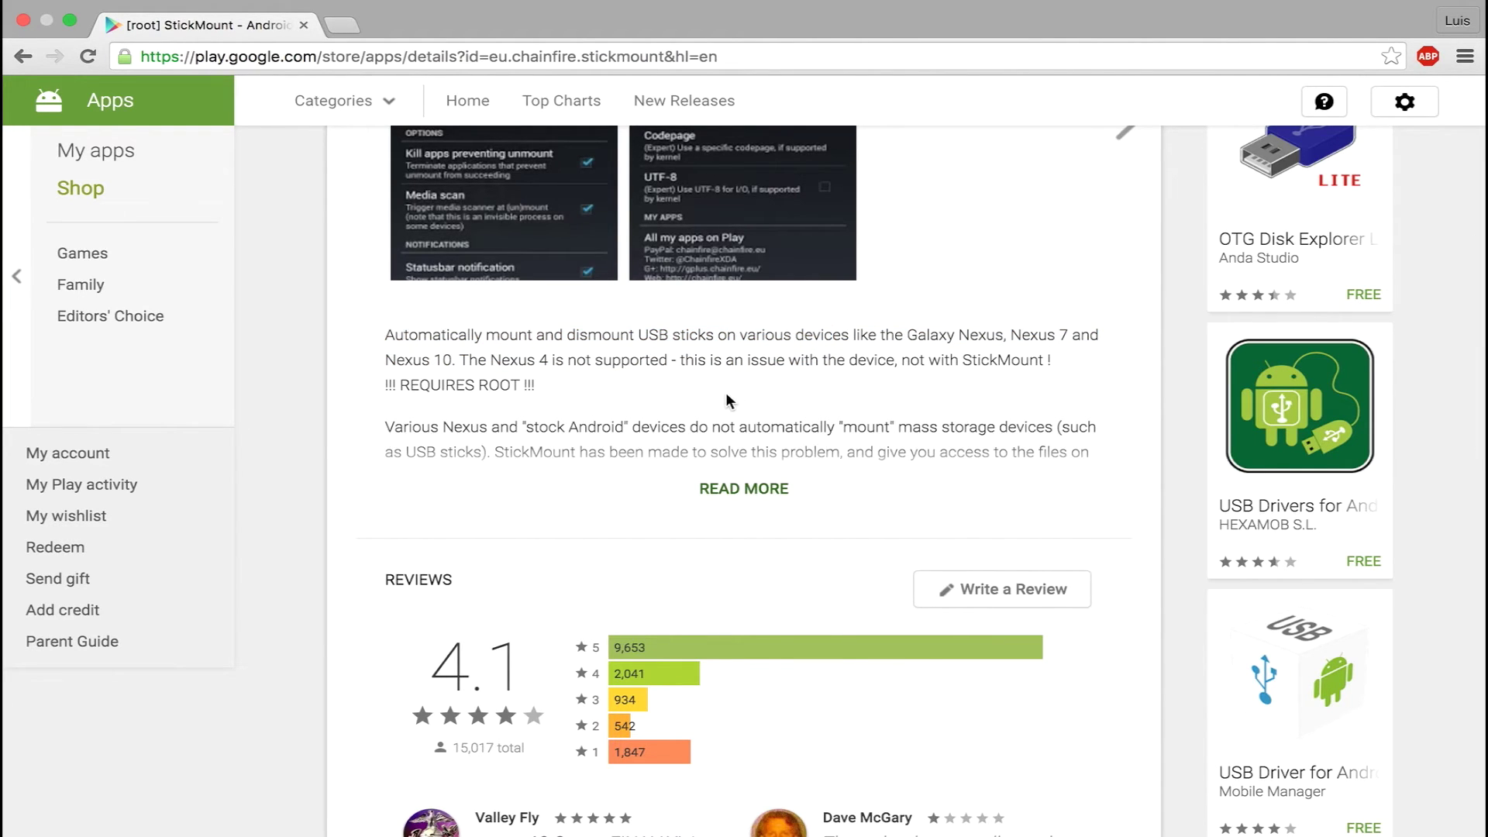
# Step: Scroll back up, enlarge the first screenshot and advance to the next one
pyautogui.scroll(5, 726, 394)
pyautogui.scroll(2, 726, 399)
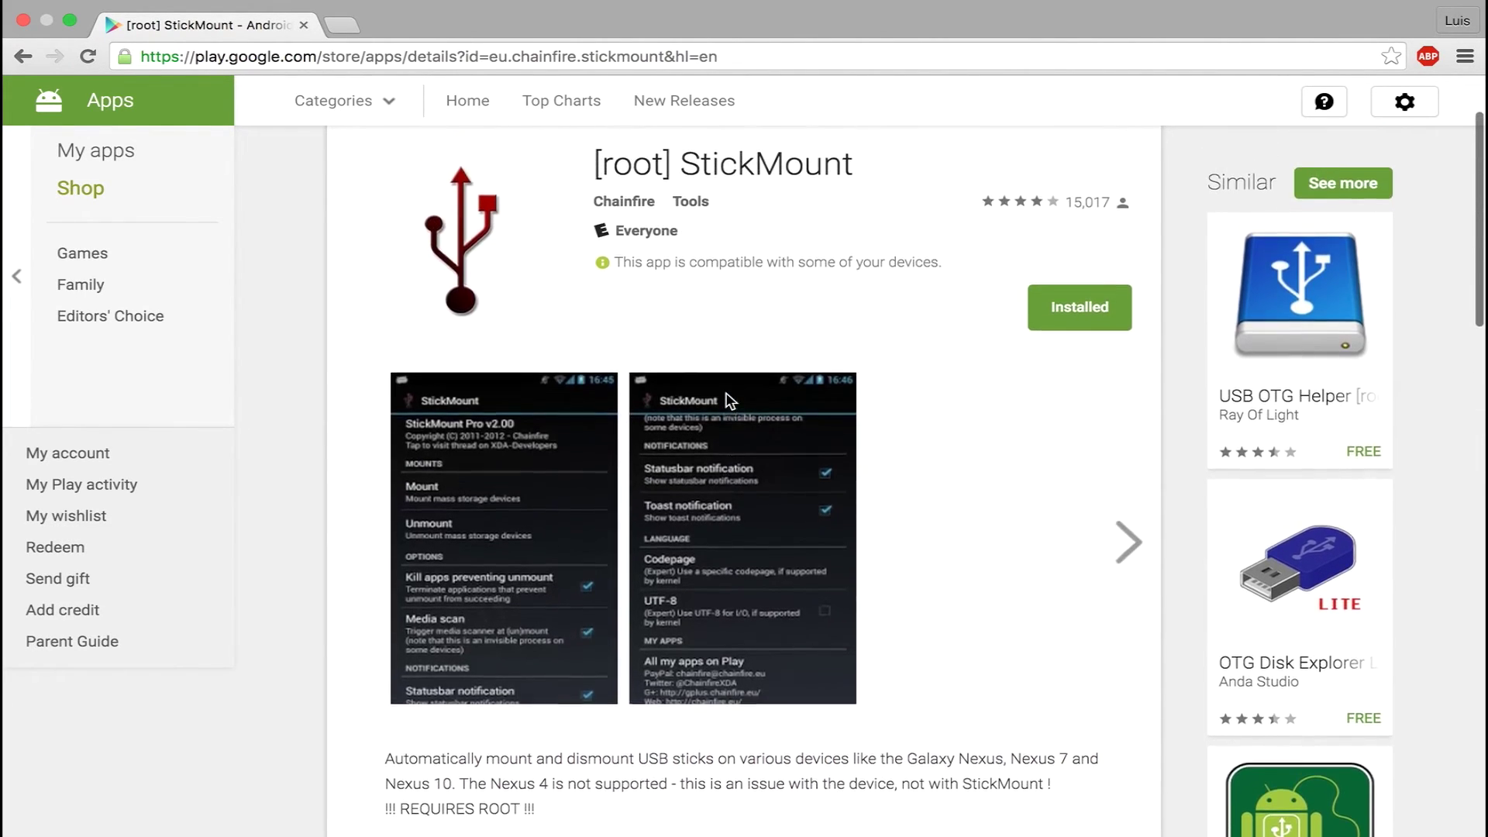
pyautogui.click(468, 513)
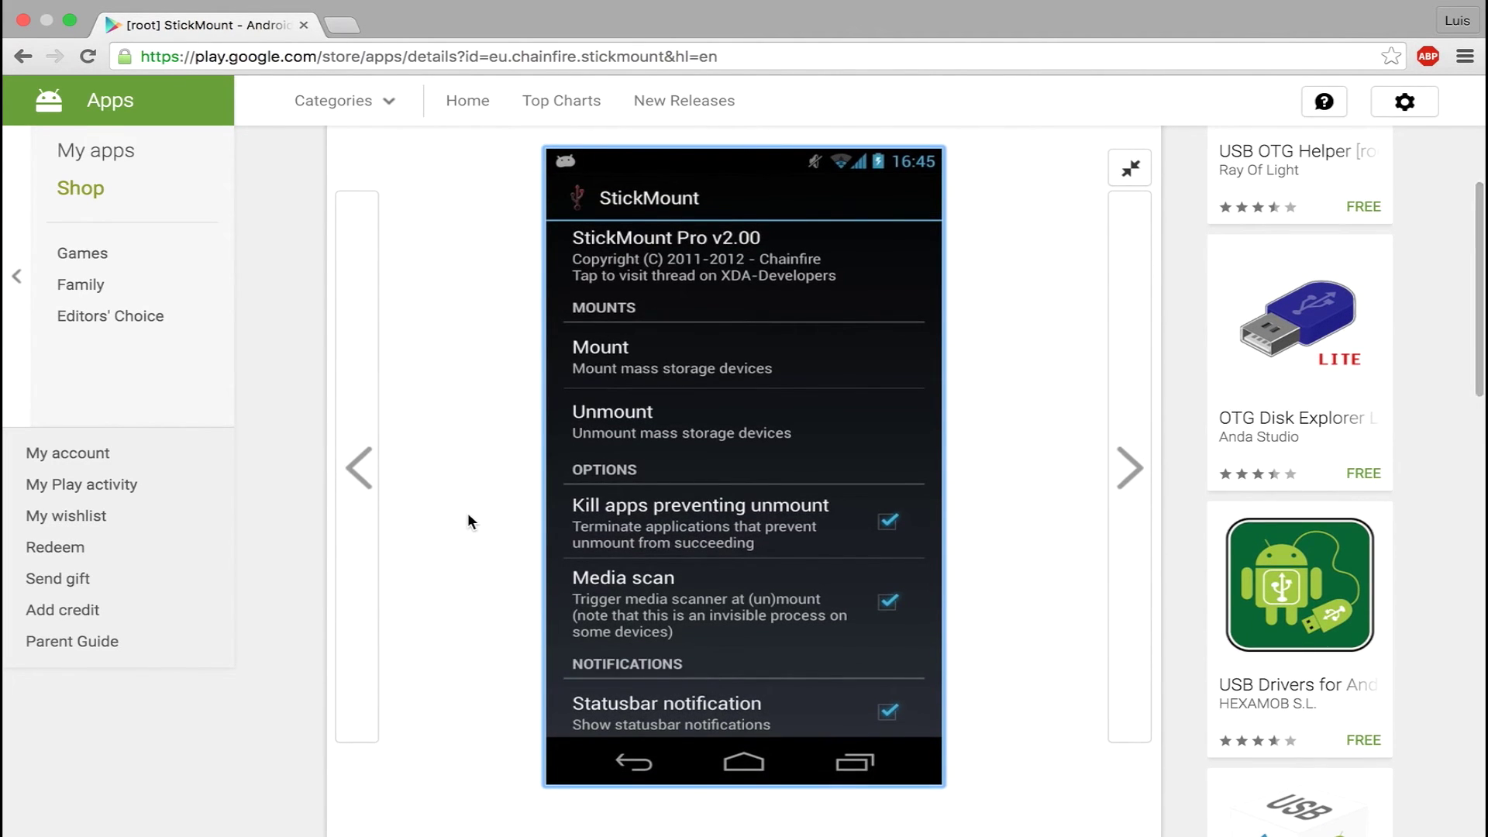
pyautogui.click(1133, 474)
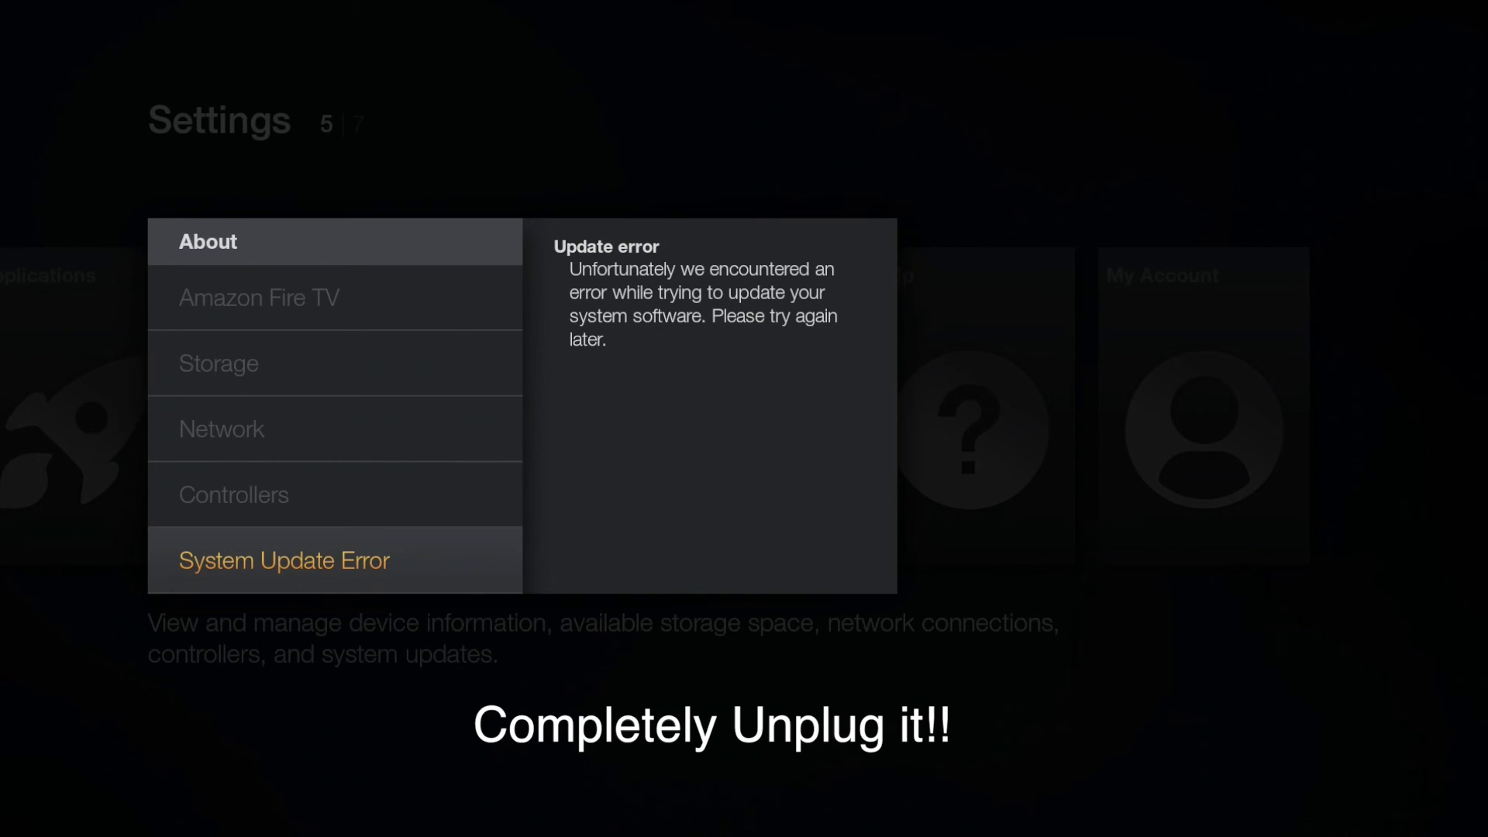
# Step: Back out of the Settings menus to the Fire TV Home screen
pyautogui.press('Escape')
pyautogui.press('Escape')
pyautogui.press('Escape')
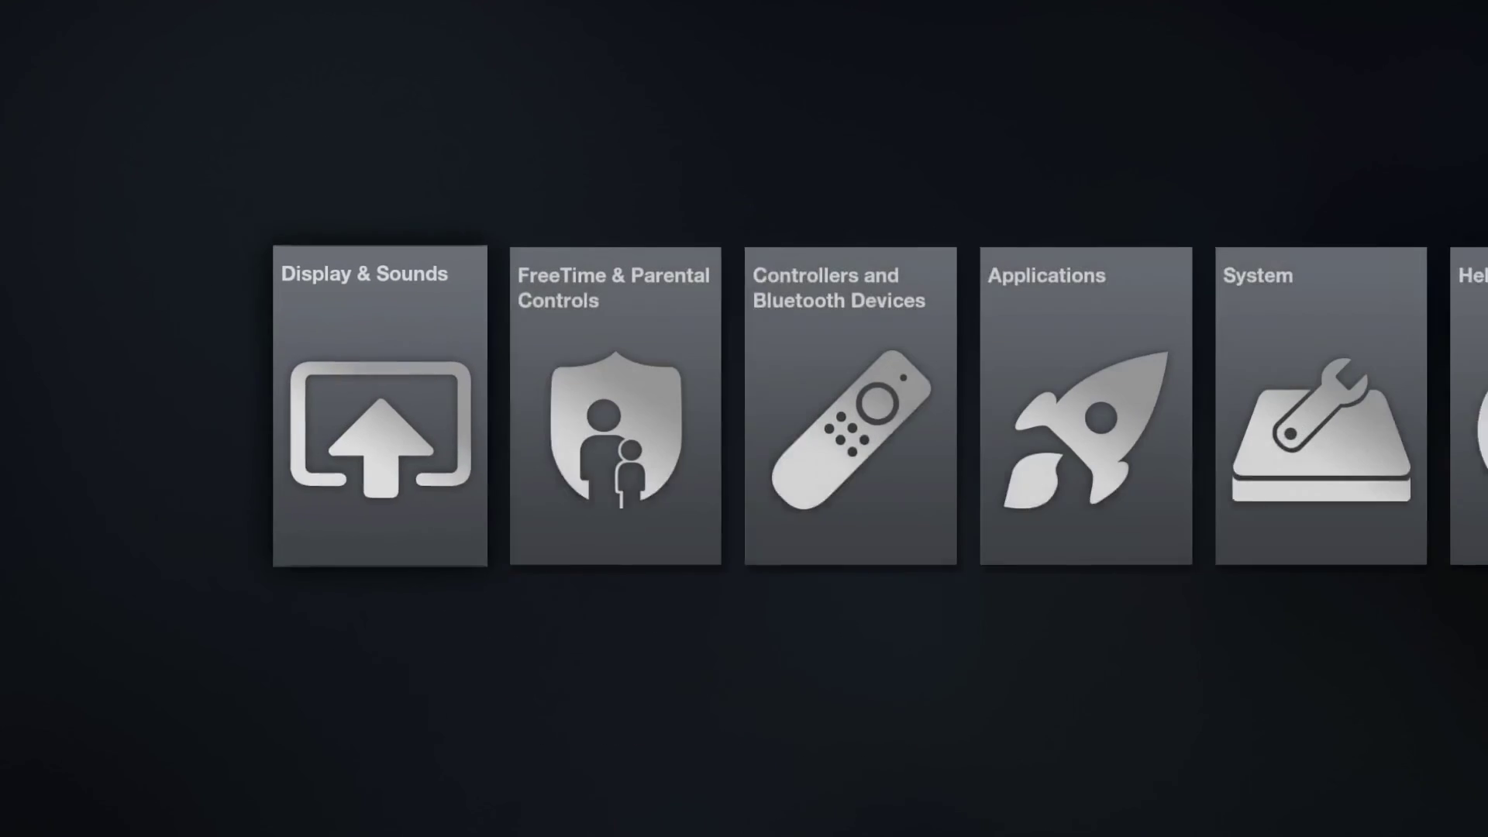
pyautogui.press('Home')
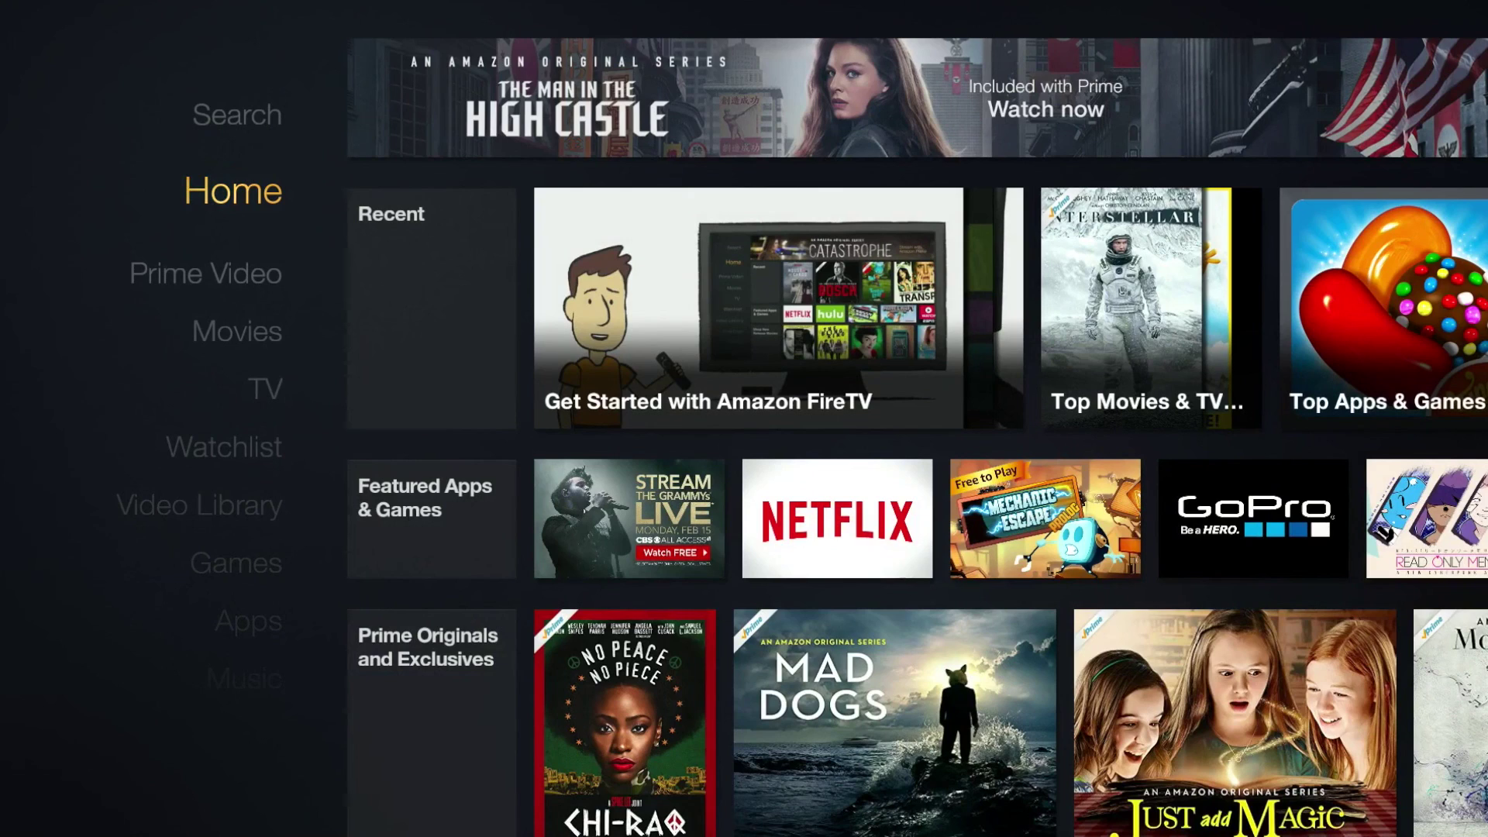